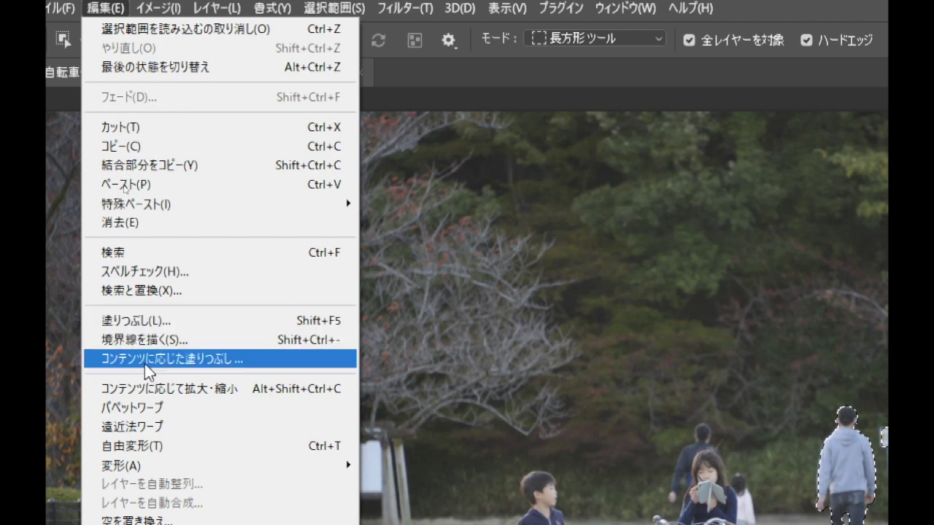
# Open Content-Aware Fill and zoom the preview to inspect the park without the selected people.
pyautogui.click(145, 359)
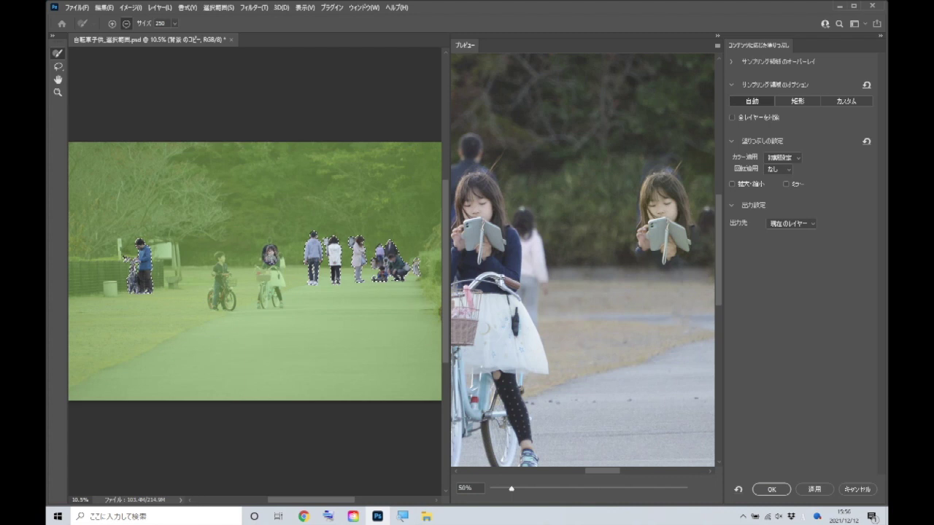
pyautogui.scroll(5, 612, 289)
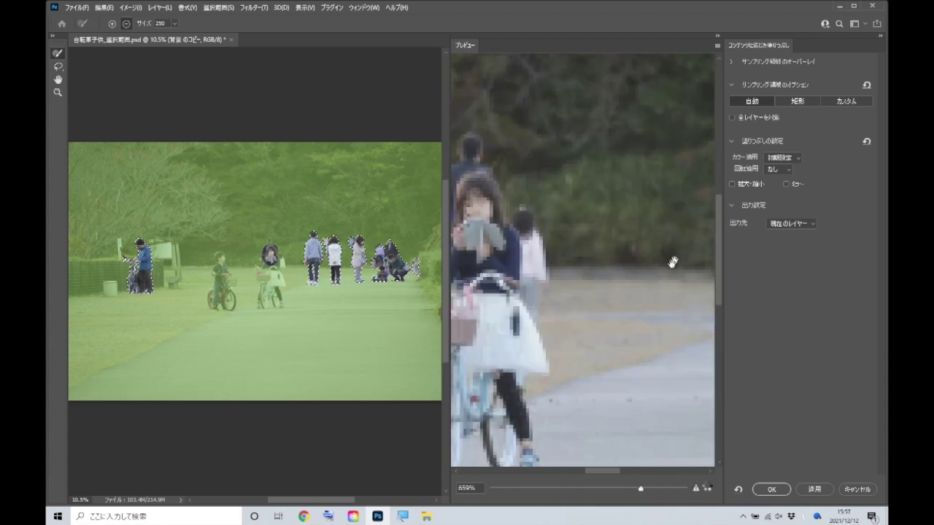
pyautogui.scroll(-5, 675, 283)
pyautogui.scroll(-3, 504, 253)
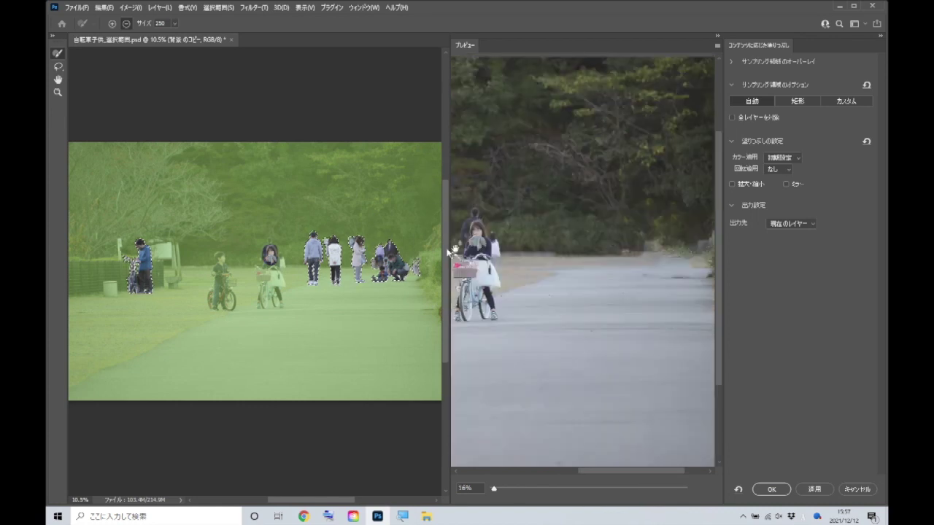
pyautogui.scroll(5, 473, 345)
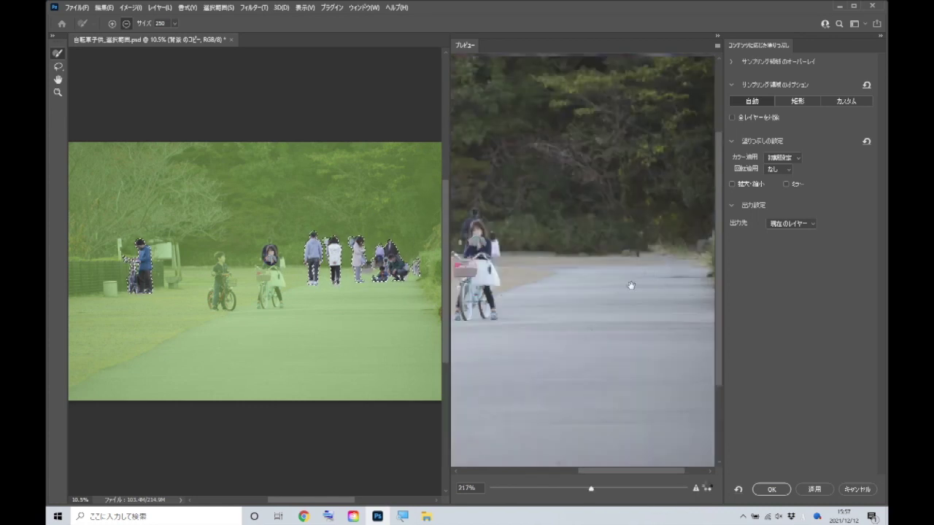
pyautogui.scroll(-5, 519, 279)
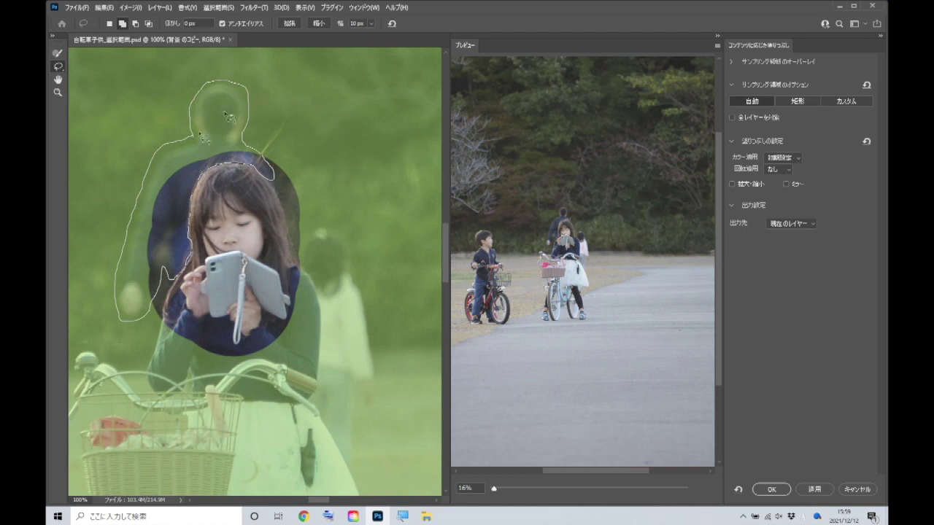
# Lasso the walkers behind the cyclists into the fill area and apply the content-aware fill.
pyautogui.scroll(5, 532, 234)
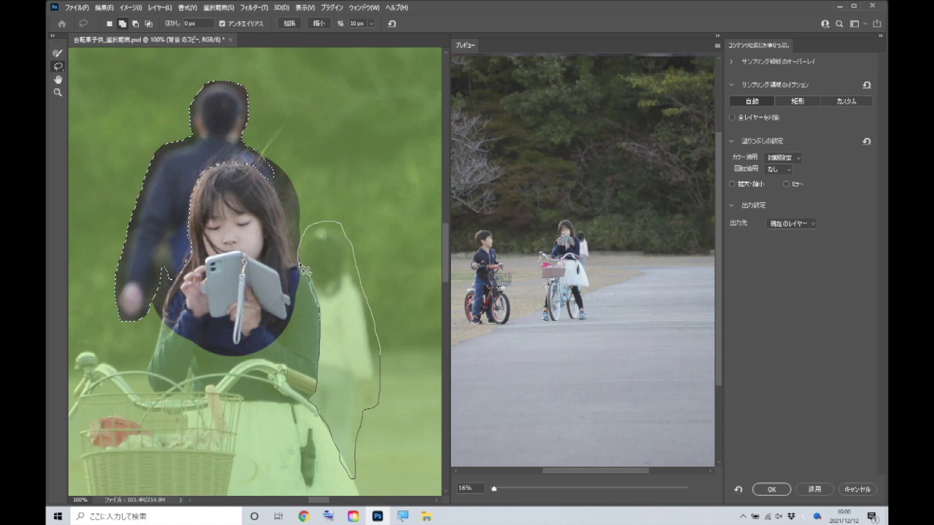
pyautogui.moveTo(315, 261); pyautogui.dragTo(317, 248)
pyautogui.scroll(5, 593, 271)
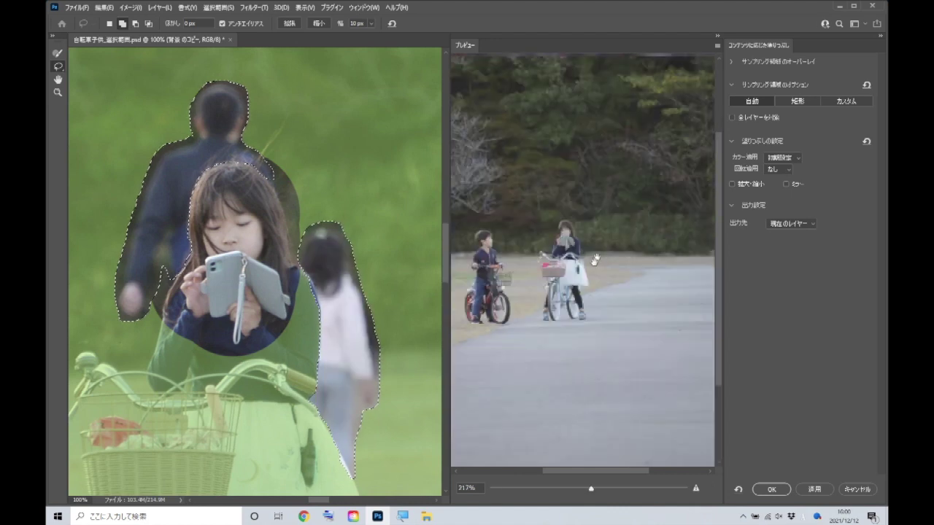
pyautogui.click(771, 490)
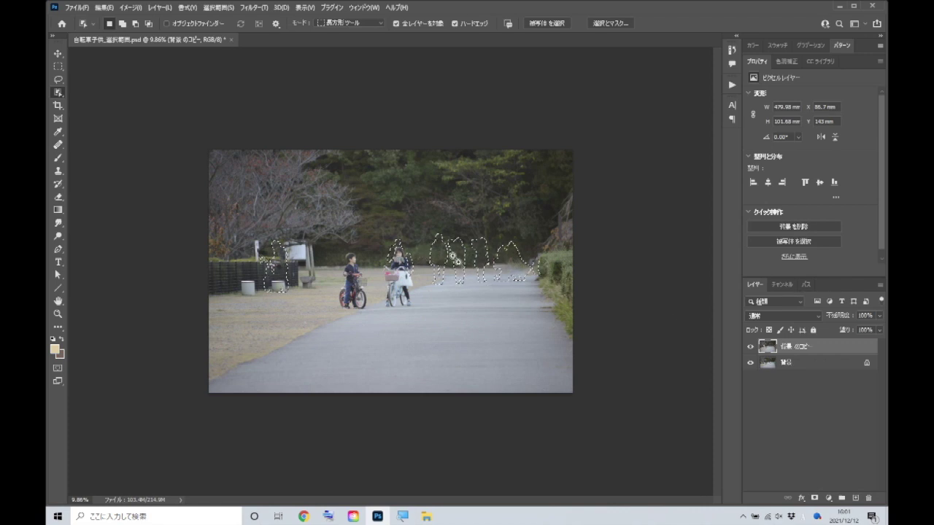
# Toggle the cleaned-up layer's visibility off and on, ending with the people-free park shown.
pyautogui.scroll(3, 441, 255)
pyautogui.scroll(1, 479, 279)
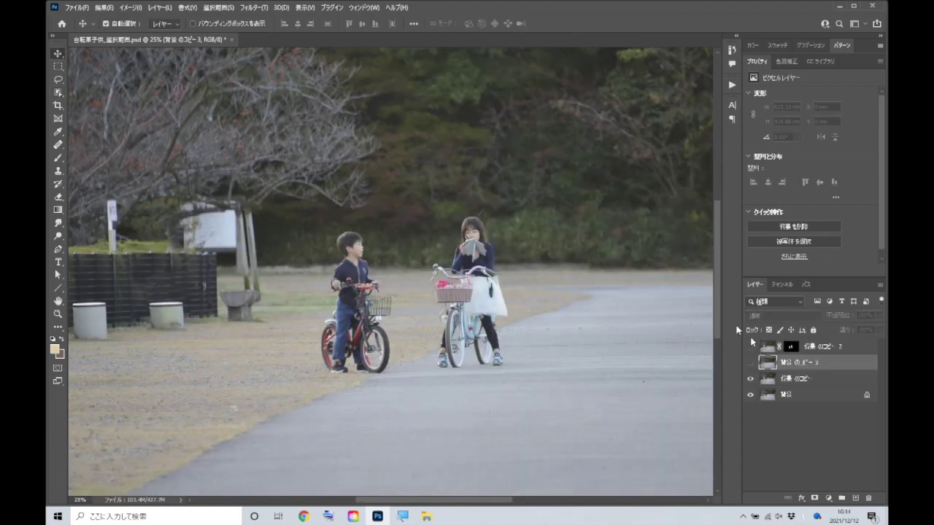
pyautogui.click(751, 348)
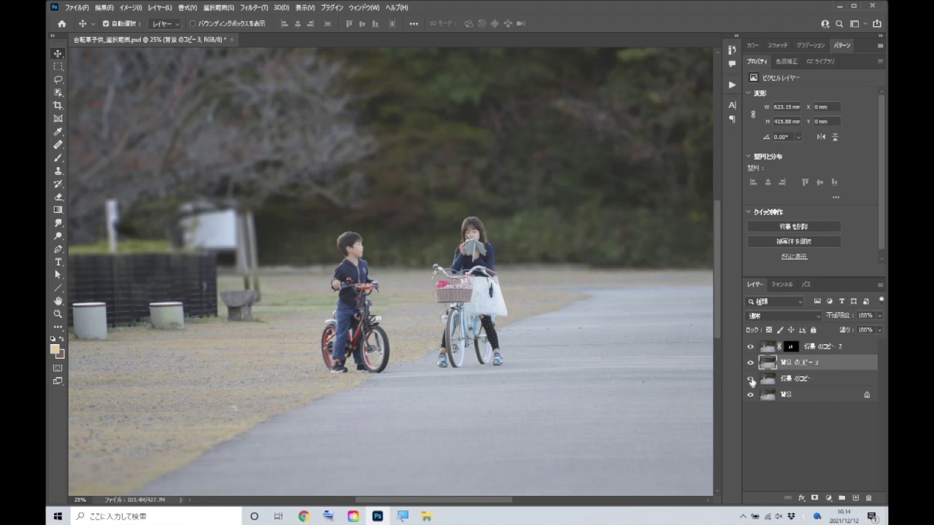
pyautogui.click(751, 349)
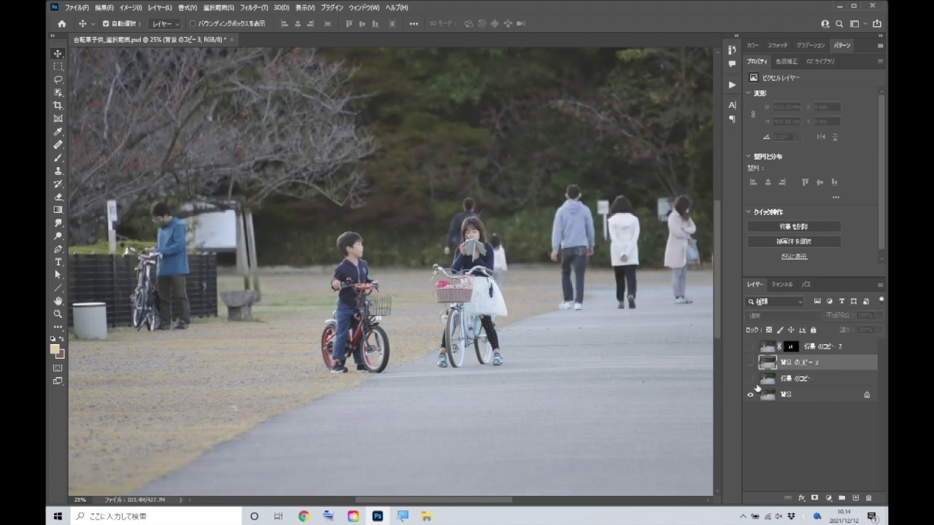
pyautogui.click(751, 348)
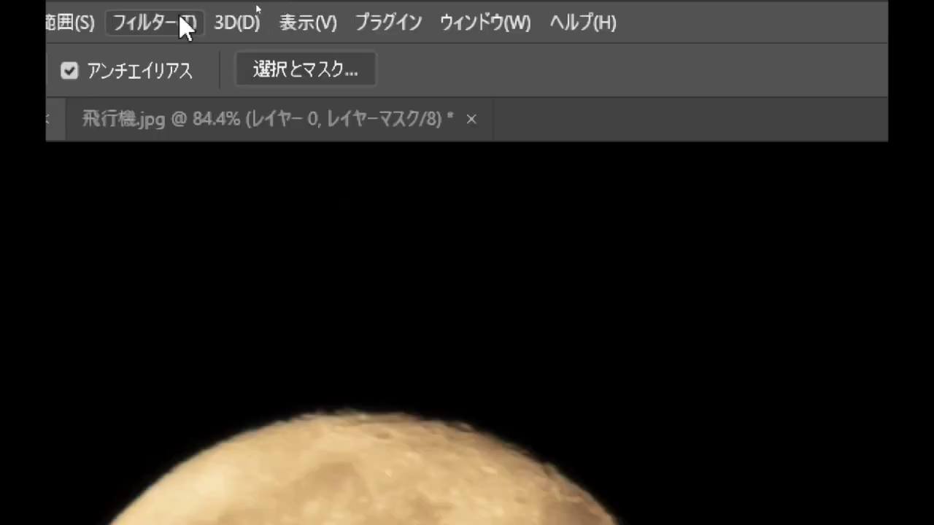
# Apply the Minimum filter with a 1 px radius to the airplane mask.
pyautogui.click(146, 22)
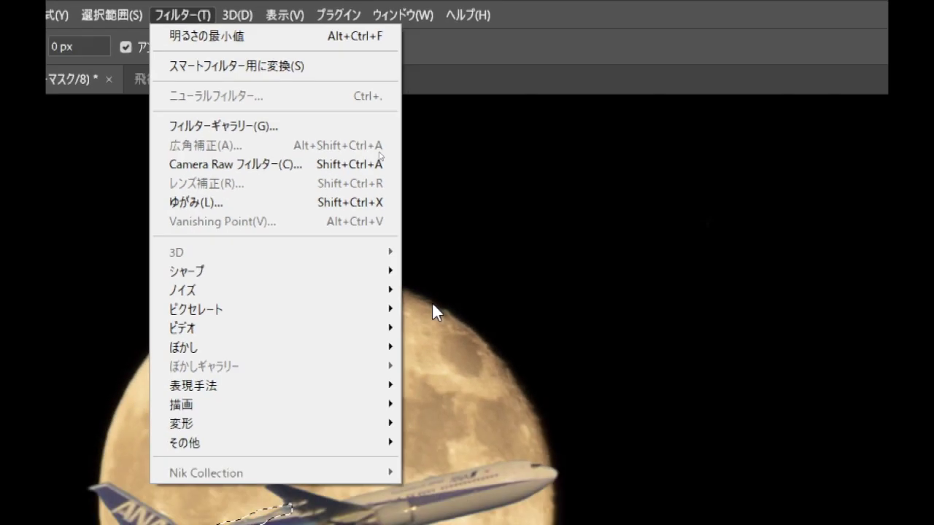
pyautogui.click(189, 34)
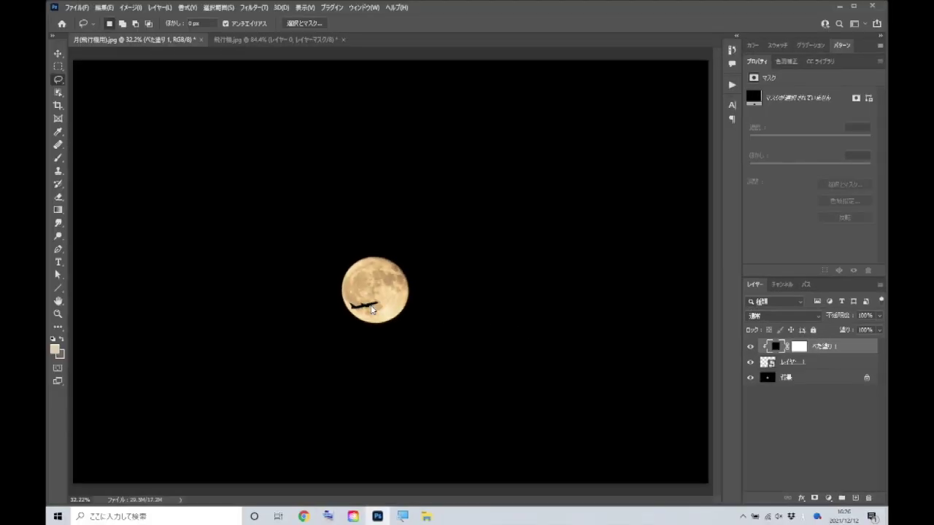
# Zoom in and set Underlying Layer Blend If around 115, Alt-splitting it for a soft transition.
pyautogui.moveTo(383, 279); pyautogui.dragTo(436, 310)
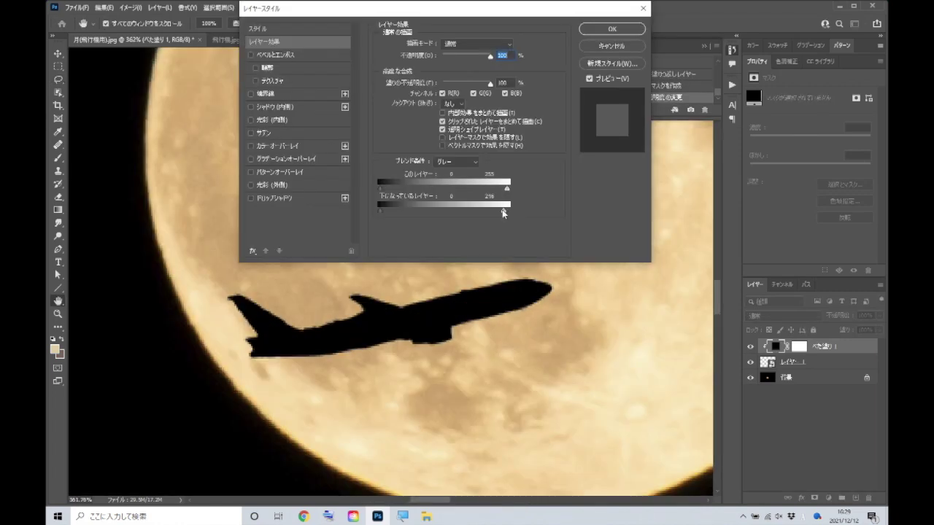
pyautogui.moveTo(486, 212); pyautogui.dragTo(448, 212)
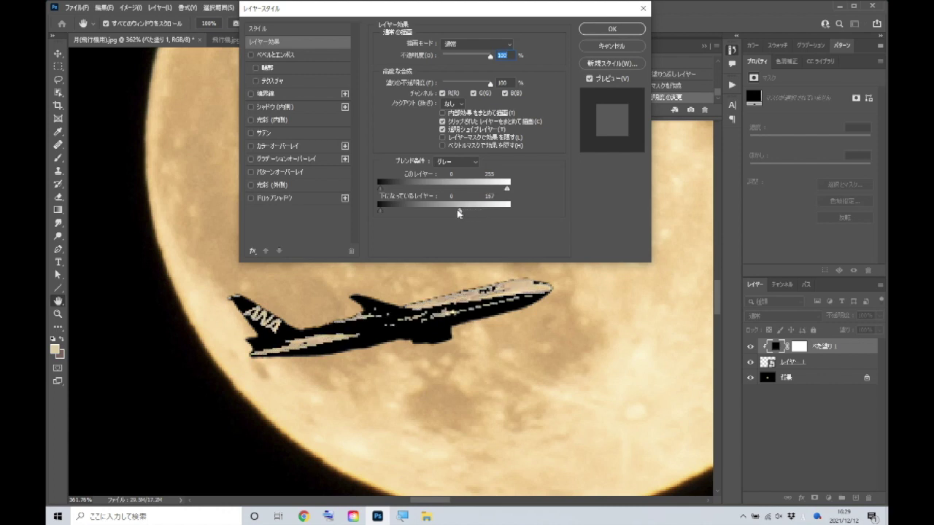
pyautogui.moveTo(457, 213); pyautogui.dragTo(451, 212)
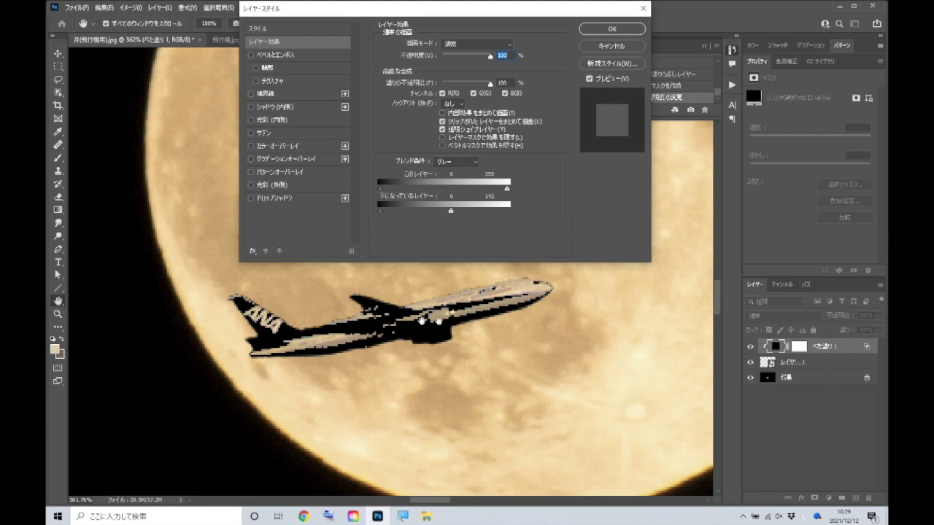
pyautogui.moveTo(450, 210); pyautogui.dragTo(441, 211)
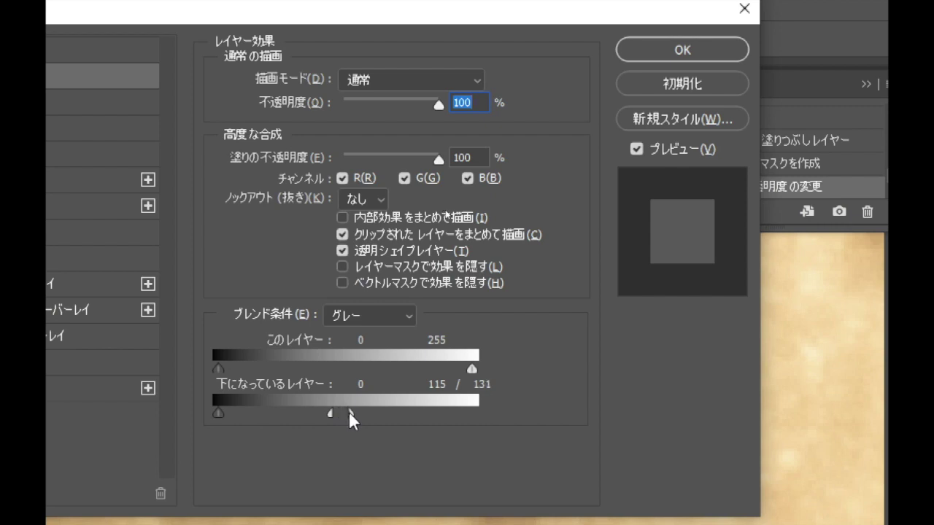
pyautogui.moveTo(347, 419); pyautogui.dragTo(359, 417)
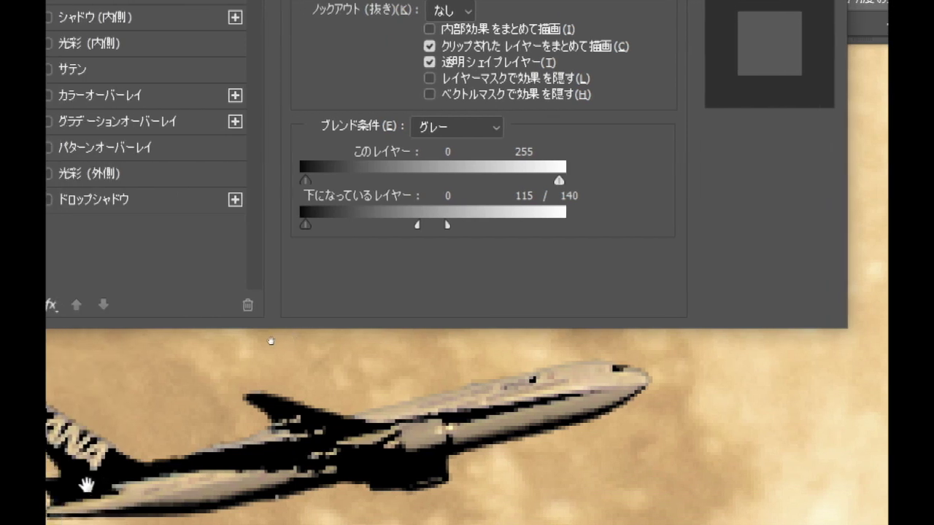
pyautogui.moveTo(447, 224); pyautogui.dragTo(595, 219)
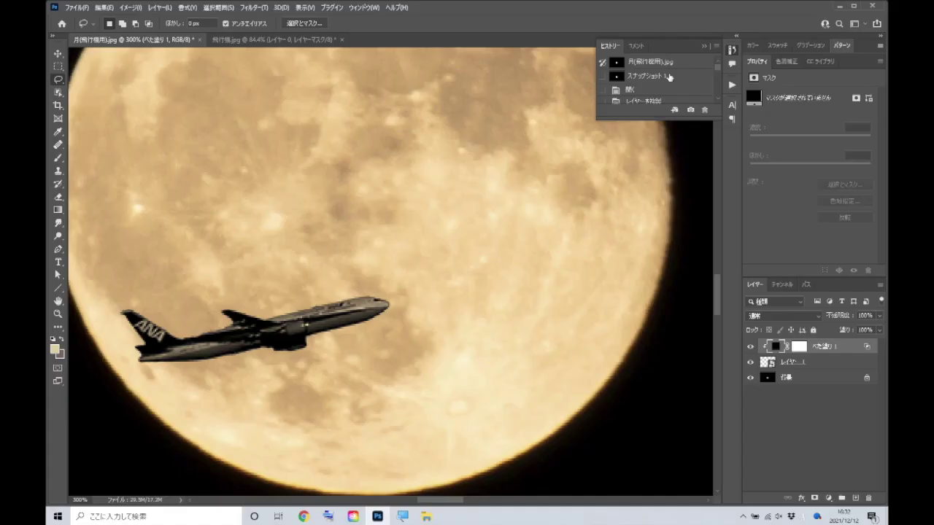
# Compare Snapshot 1 with the Layer Style history state, keeping the blended airplane.
pyautogui.click(669, 77)
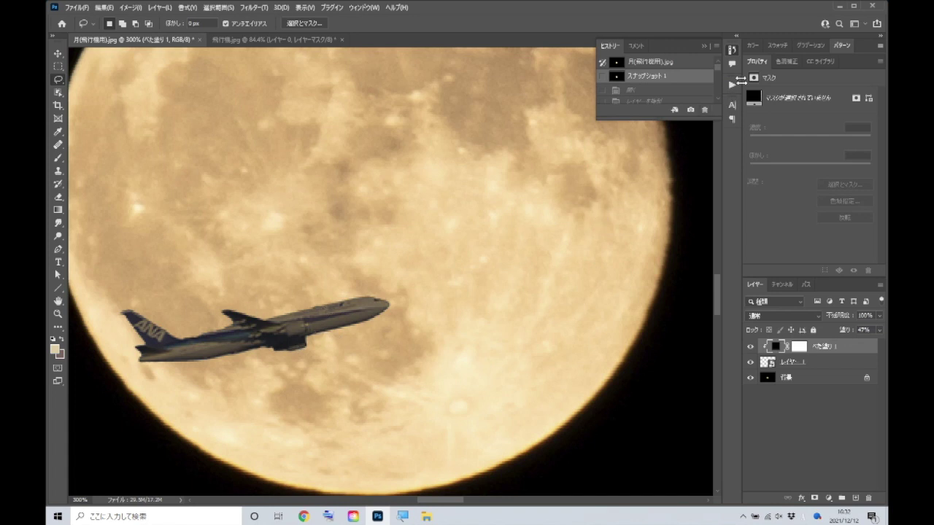
pyautogui.moveTo(718, 69); pyautogui.dragTo(718, 94)
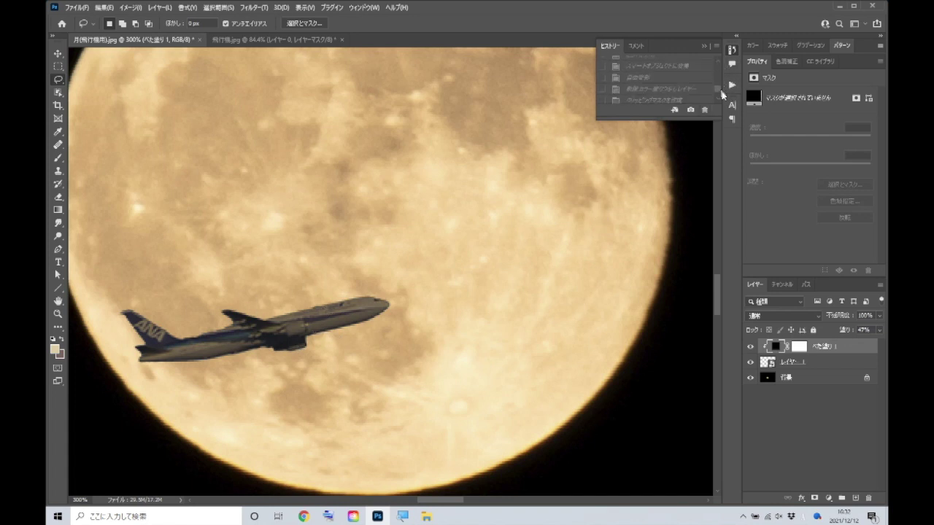
pyautogui.click(686, 98)
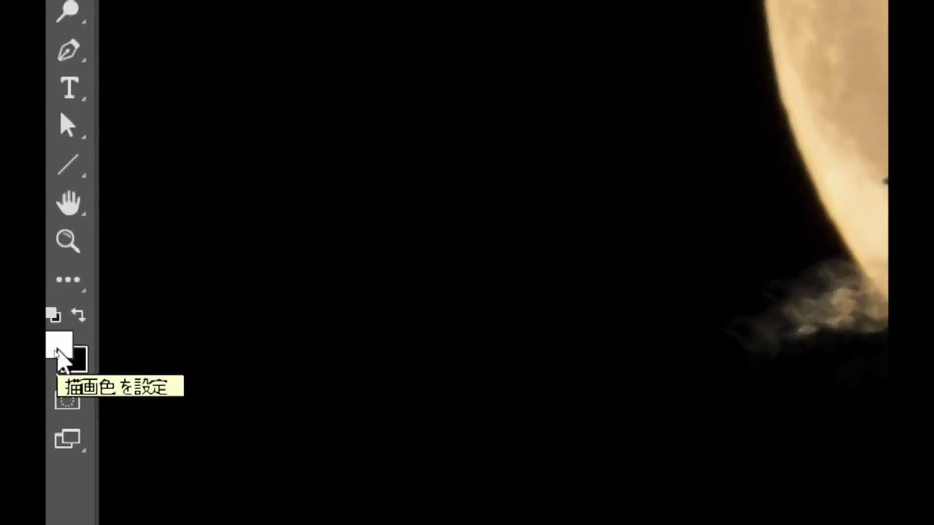
# Swap the colours so black becomes the foreground colour.
pyautogui.click(61, 339)
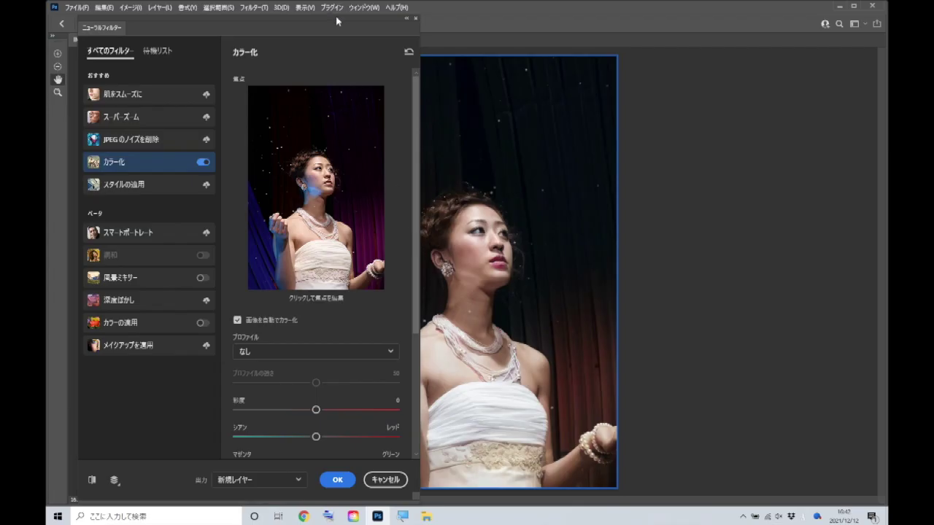
# Move the Neural Filters panel aside and output the Colorize result on the portrait.
pyautogui.moveTo(336, 20); pyautogui.dragTo(262, 30)
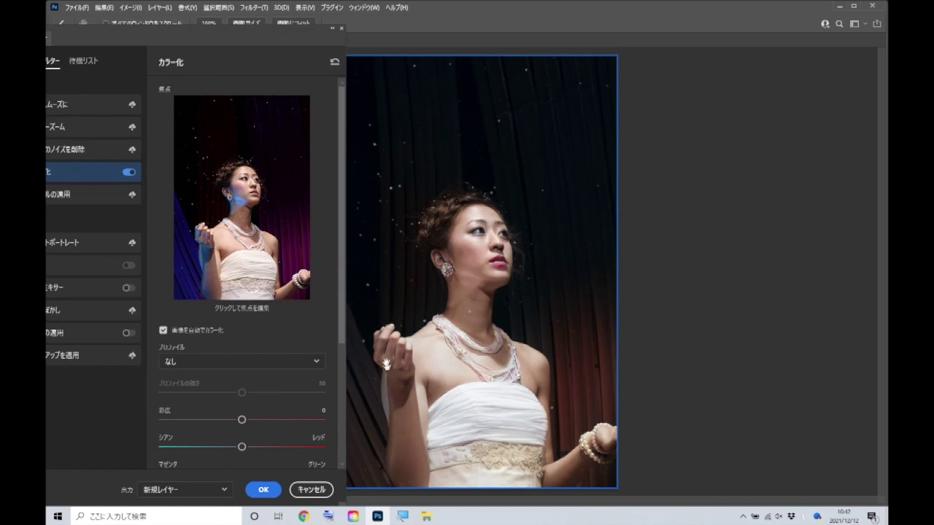
pyautogui.hotkey('ctrl', '0')
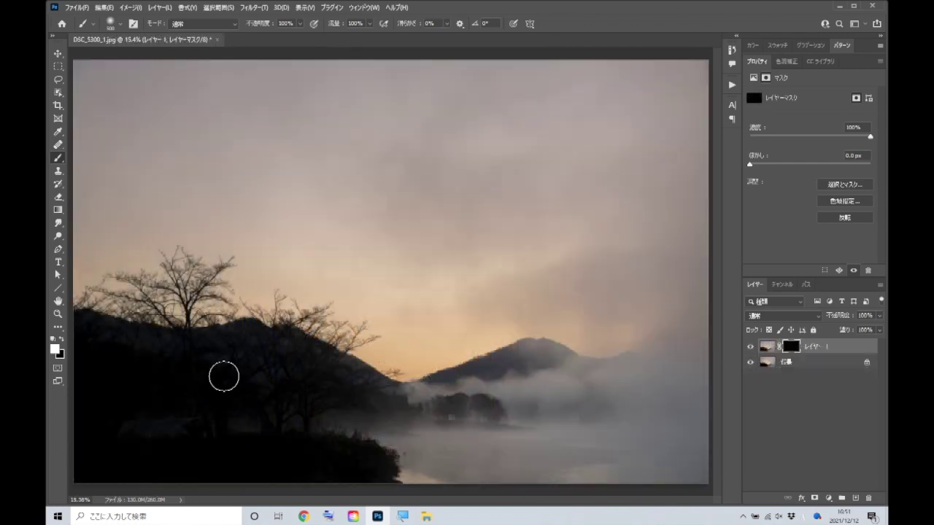
# Paint on the layer mask to bring the trees back into the landscape.
pyautogui.moveTo(224, 375)
pyautogui.mouseDown()
pyautogui.moveTo(296, 387)
pyautogui.moveTo(204, 376)
pyautogui.moveTo(255, 369)
pyautogui.moveTo(250, 397)
pyautogui.moveTo(343, 460)
pyautogui.moveTo(232, 416)
pyautogui.moveTo(319, 397)
pyautogui.mouseUp()
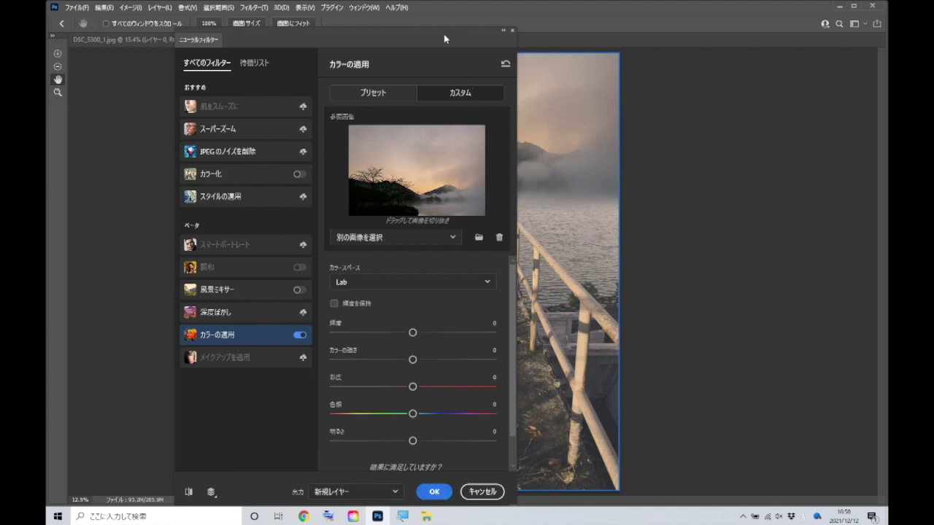
# Move the Neural Filters panel aside, then toggle the Solid Color fill layer to compare the pier.
pyautogui.moveTo(443, 33)
pyautogui.mouseDown()
pyautogui.moveTo(210, 27)
pyautogui.moveTo(235, 34)
pyautogui.mouseUp()
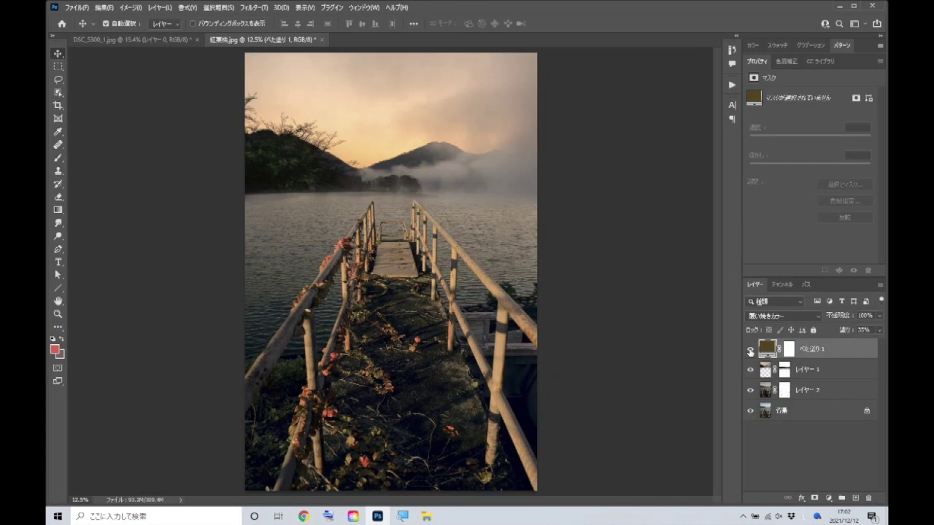
pyautogui.click(750, 351)
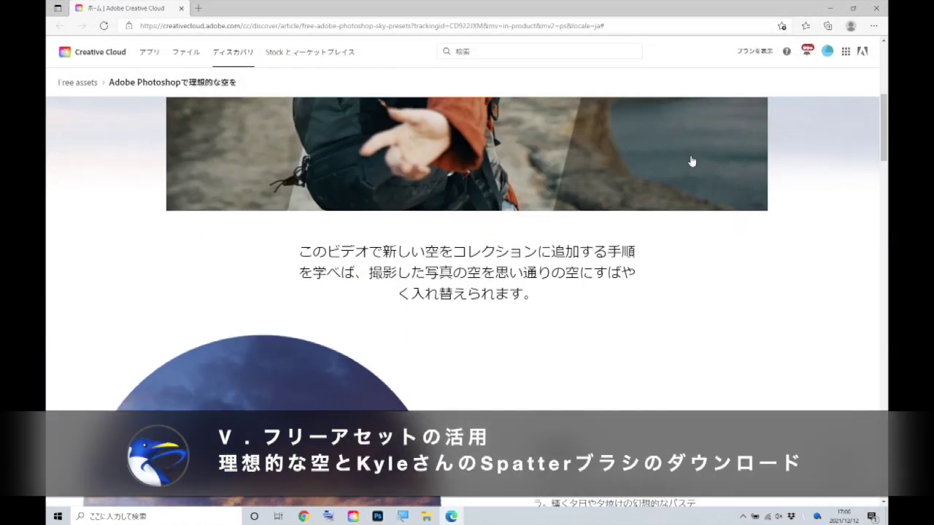
# Download the Storms_Pack_1 sky presets from the 嵐 section of the free skies article.
pyautogui.scroll(-2, 692, 161)
pyautogui.scroll(-3, 692, 162)
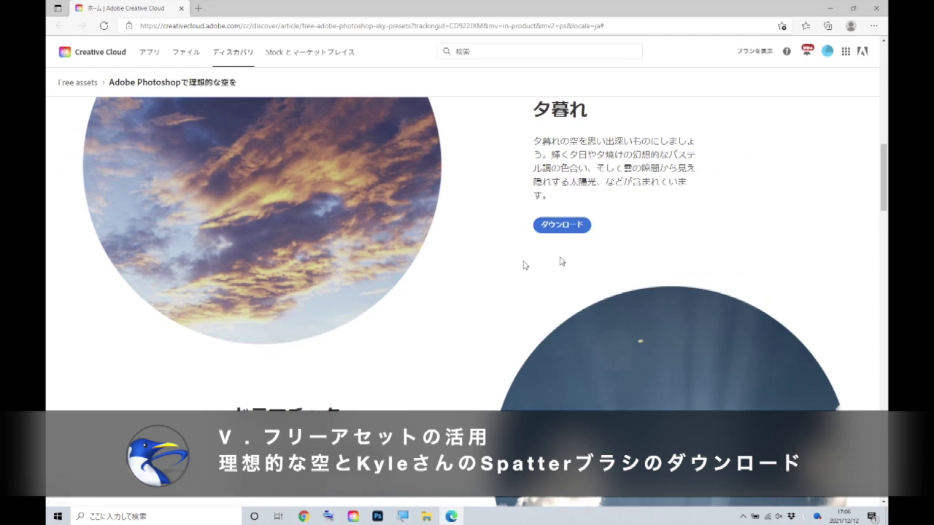
pyautogui.scroll(-3, 391, 223)
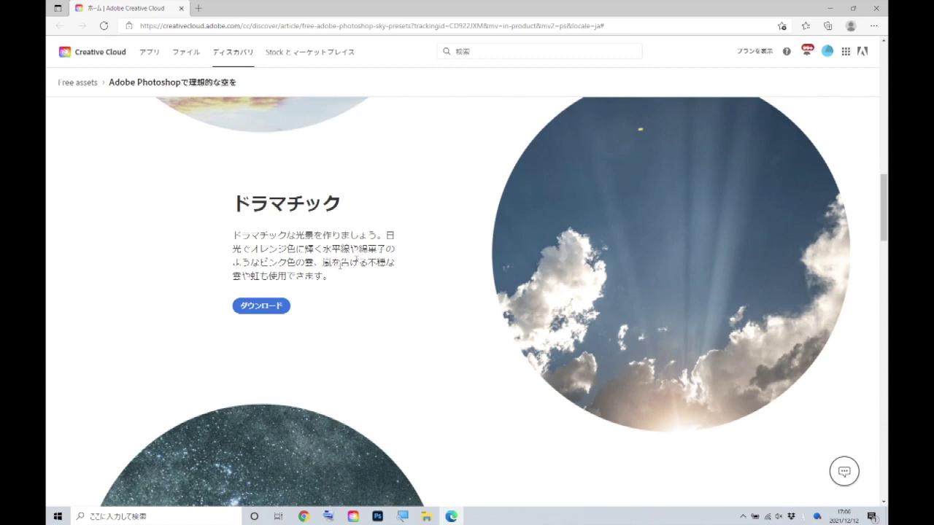
pyautogui.scroll(-5, 441, 261)
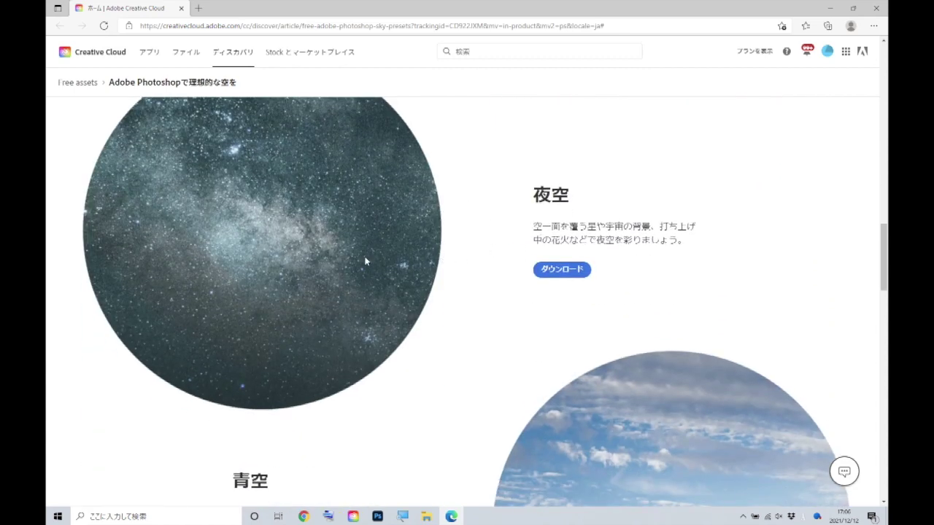
pyautogui.scroll(1, 355, 293)
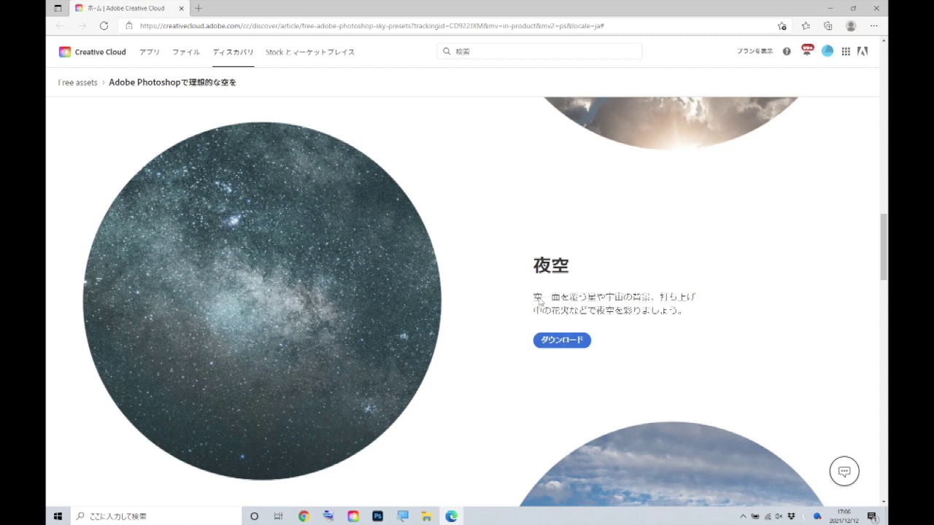
pyautogui.scroll(-6, 358, 307)
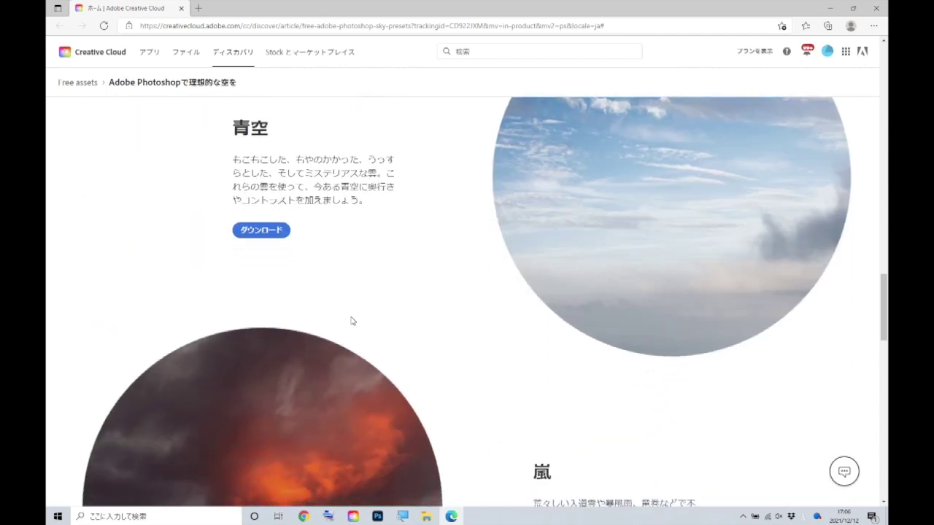
pyautogui.scroll(3, 350, 319)
pyautogui.scroll(-3, 359, 345)
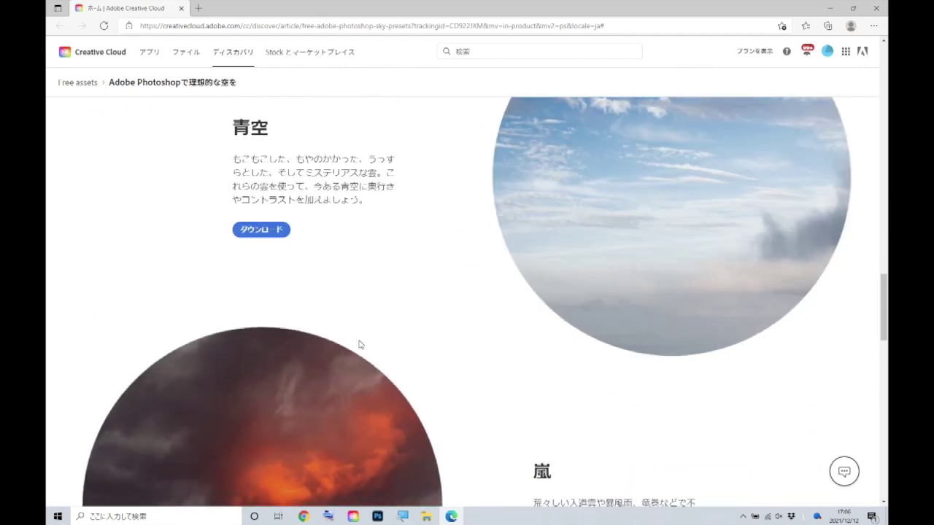
pyautogui.scroll(-3, 360, 347)
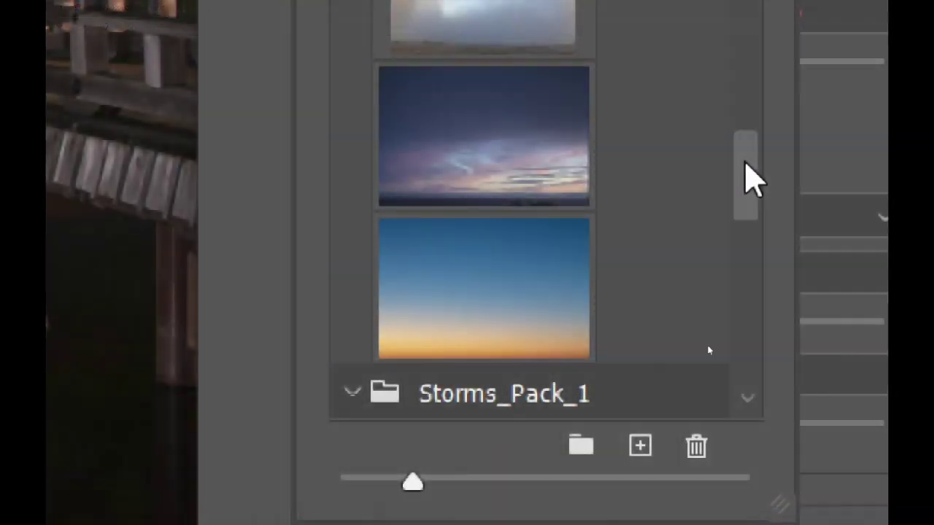
pyautogui.moveTo(744, 162)
pyautogui.mouseDown()
pyautogui.moveTo(740, 359)
pyautogui.moveTo(731, 291)
pyautogui.mouseUp()
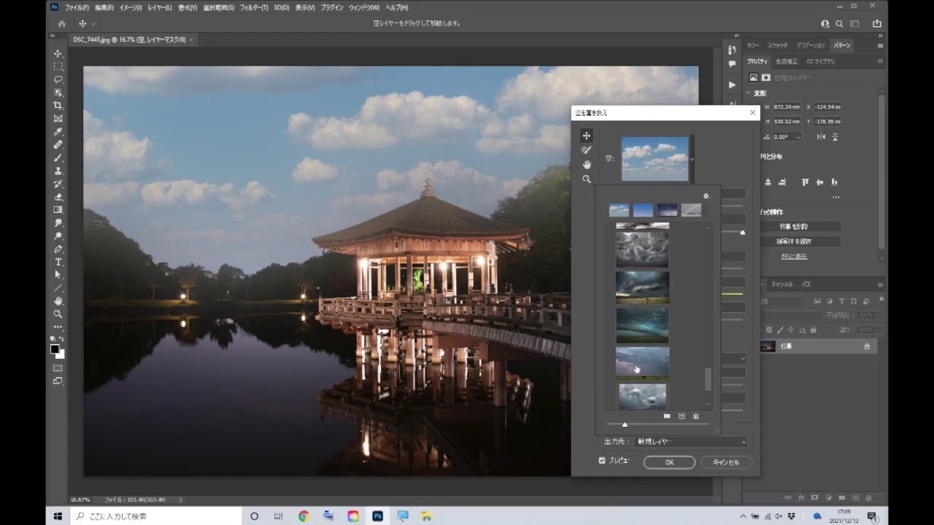
# Apply the lightning storm sky preset to the pavilion photo in Sky Replacement.
pyautogui.click(635, 364)
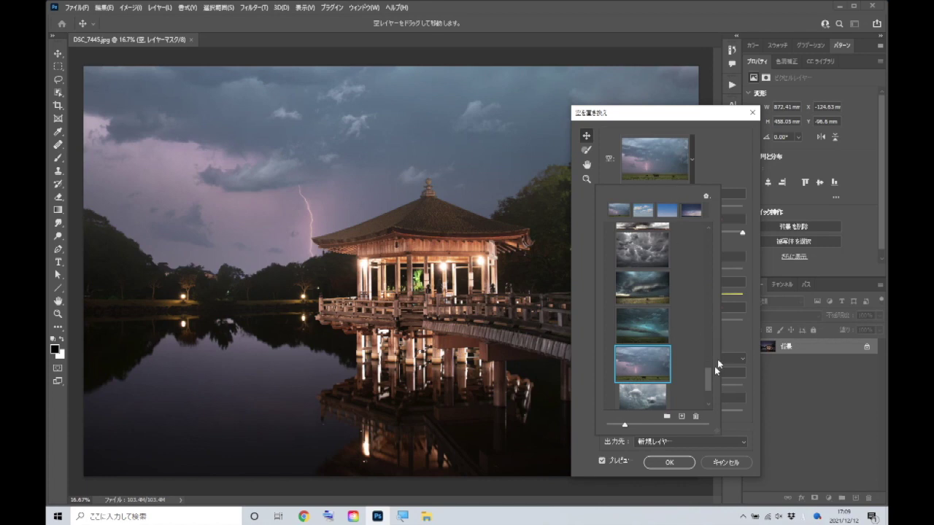
pyautogui.moveTo(708, 375); pyautogui.dragTo(708, 361)
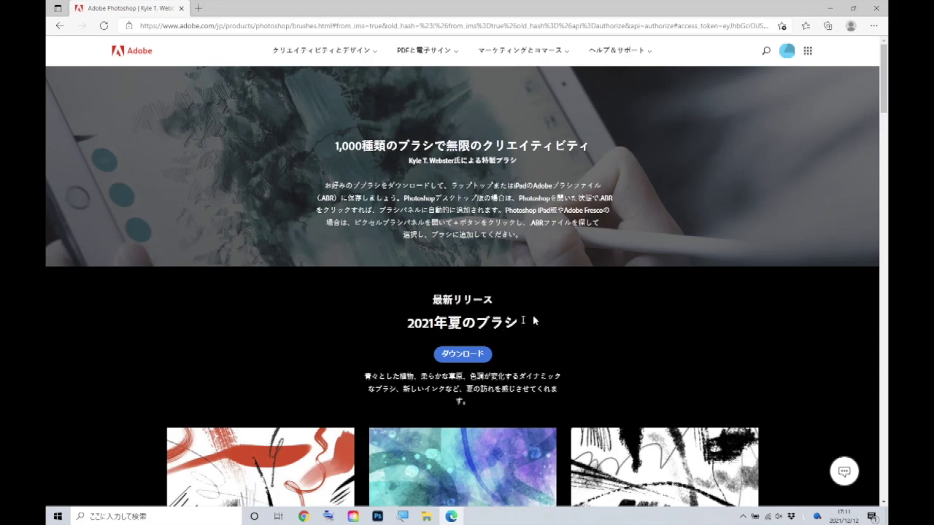
# Bring the MEGAPACK, WATERCOLOR and DRY MEDIA brush packs into view, and spread spatter from the moon's lower right.
pyautogui.scroll(-5, 522, 323)
pyautogui.scroll(-1, 524, 334)
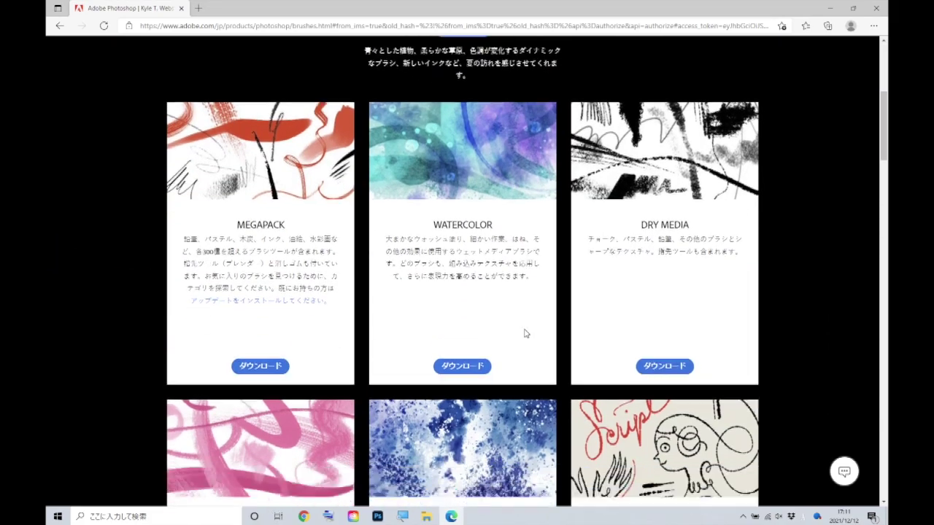
pyautogui.scroll(-10, 524, 334)
pyautogui.scroll(-10, 525, 333)
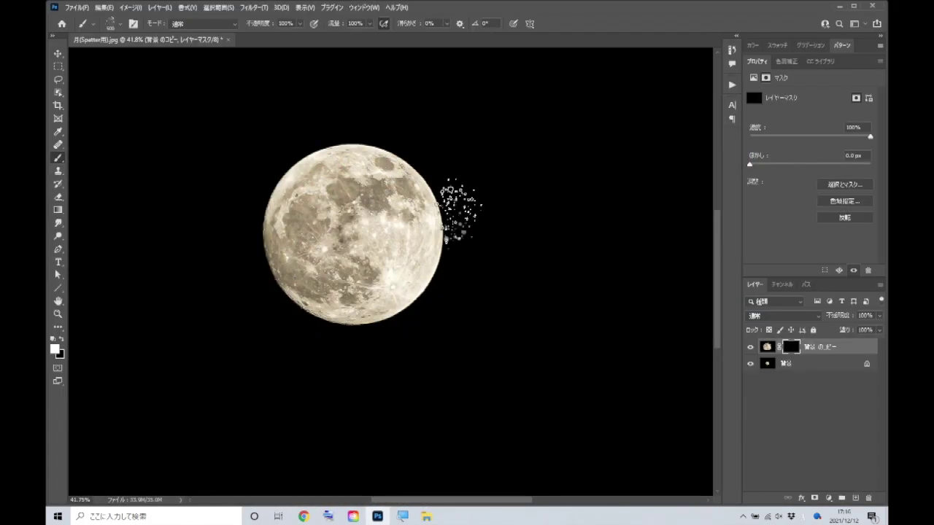
pyautogui.moveTo(456, 208)
pyautogui.mouseDown()
pyautogui.moveTo(452, 256)
pyautogui.moveTo(337, 337)
pyautogui.moveTo(229, 312)
pyautogui.moveTo(271, 279)
pyautogui.moveTo(292, 295)
pyautogui.mouseUp()
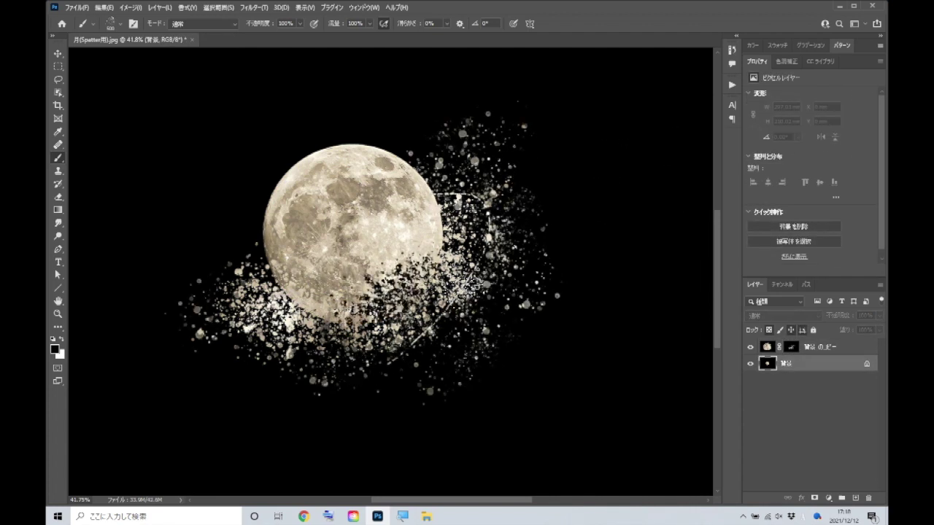
# Paint the moon's lower-right edge and particles back in, then target the top layer's mask.
pyautogui.moveTo(493, 289)
pyautogui.mouseDown()
pyautogui.moveTo(484, 185)
pyautogui.moveTo(387, 364)
pyautogui.moveTo(511, 286)
pyautogui.mouseUp()
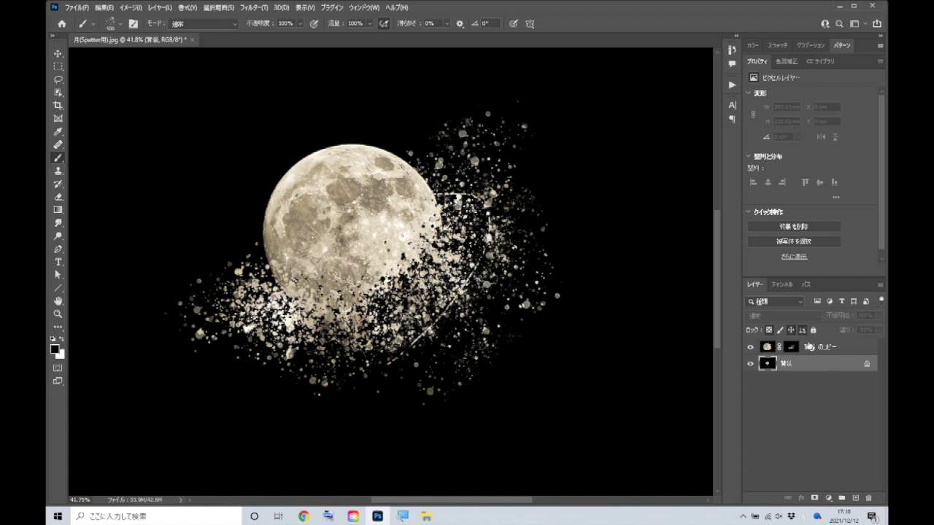
pyautogui.click(792, 348)
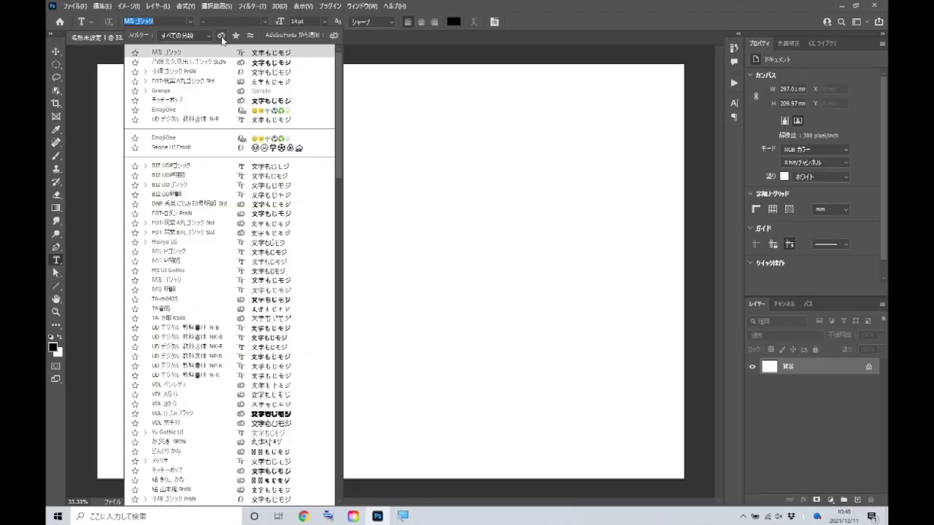
# Filter fonts to Adobe Fonts, add a purple gradient overlay, and fill 'piesta' with the grass pattern.
pyautogui.click(222, 37)
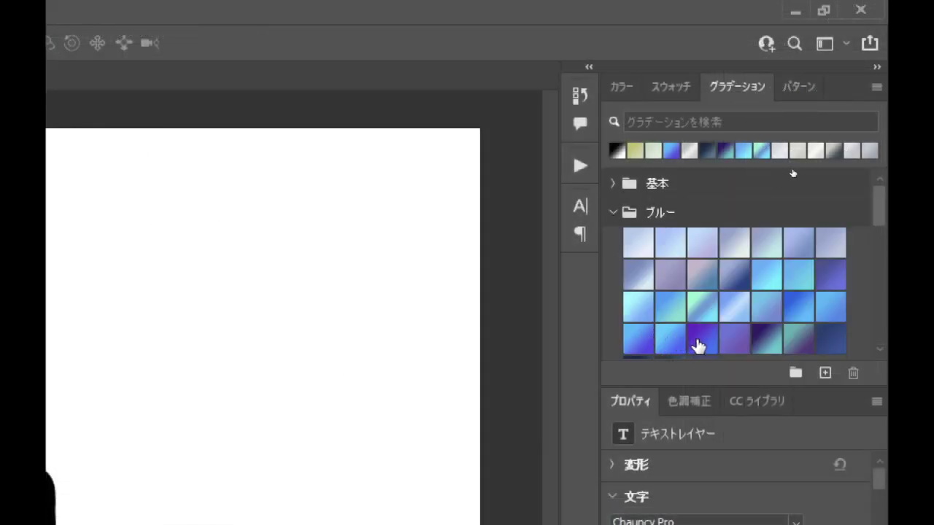
pyautogui.click(693, 343)
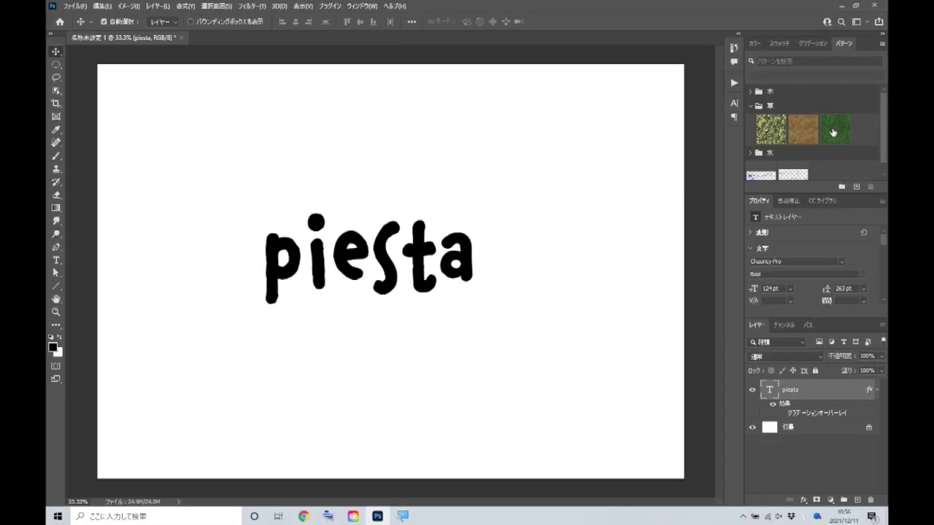
pyautogui.click(832, 129)
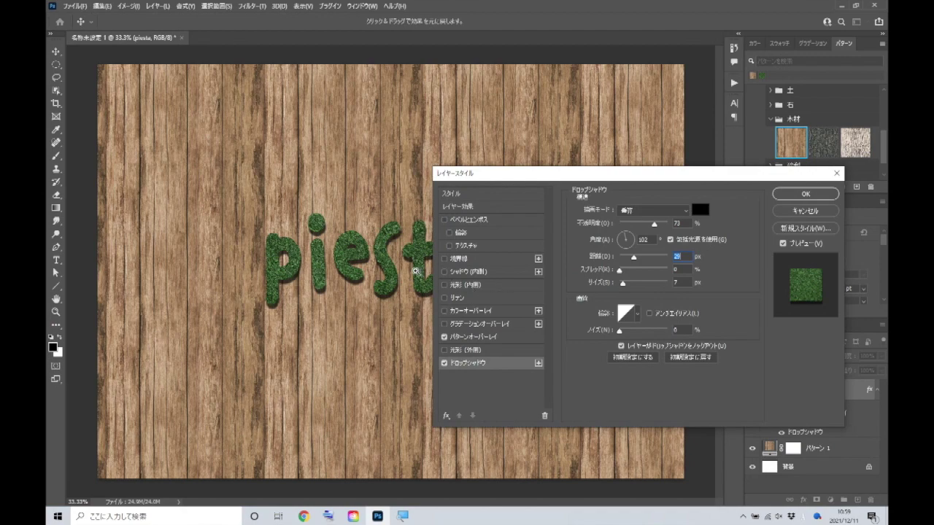
# Give piesta a drop shadow at 50 px distance, new angle and 40% opacity, then rotate a red leaf.
pyautogui.hotkey('ctrl', '+')
pyautogui.hotkey('ctrl', '+')
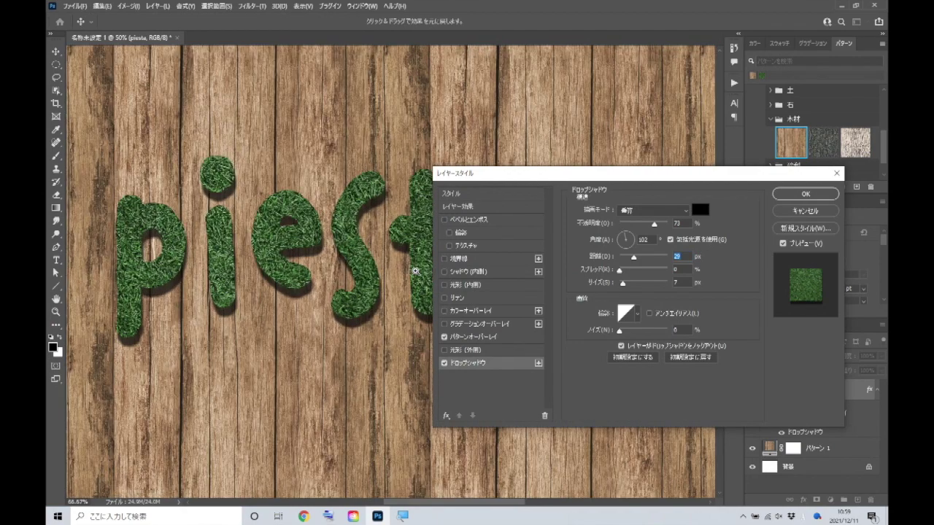
pyautogui.moveTo(634, 258)
pyautogui.mouseDown()
pyautogui.moveTo(653, 258)
pyautogui.moveTo(643, 266)
pyautogui.mouseUp()
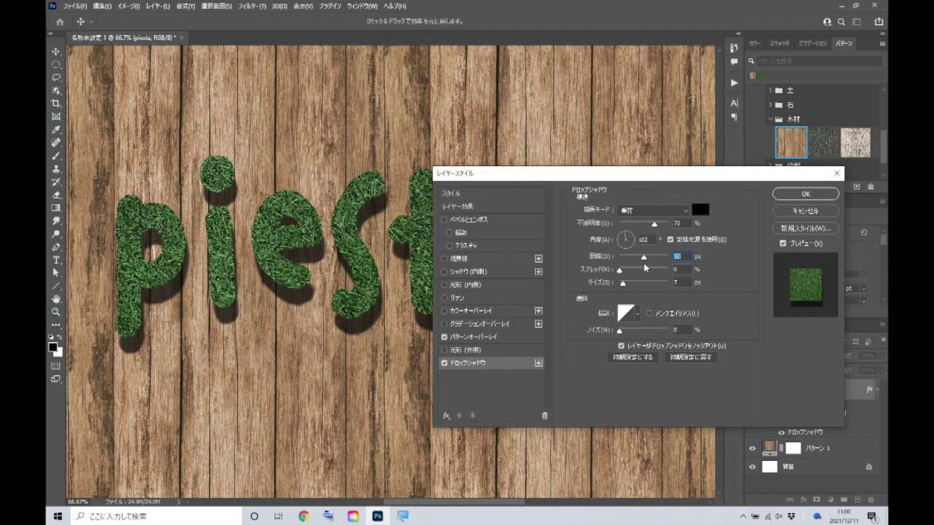
pyautogui.click(632, 240)
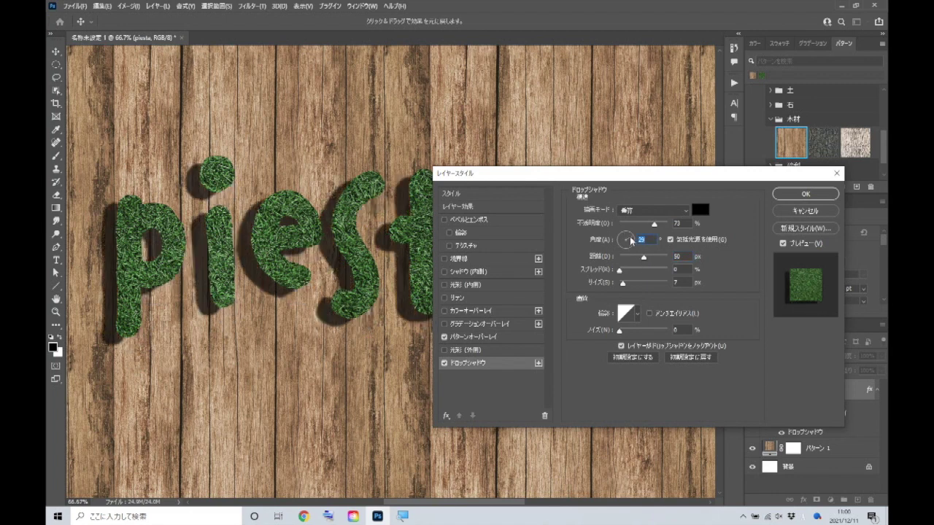
pyautogui.moveTo(632, 240); pyautogui.dragTo(625, 239)
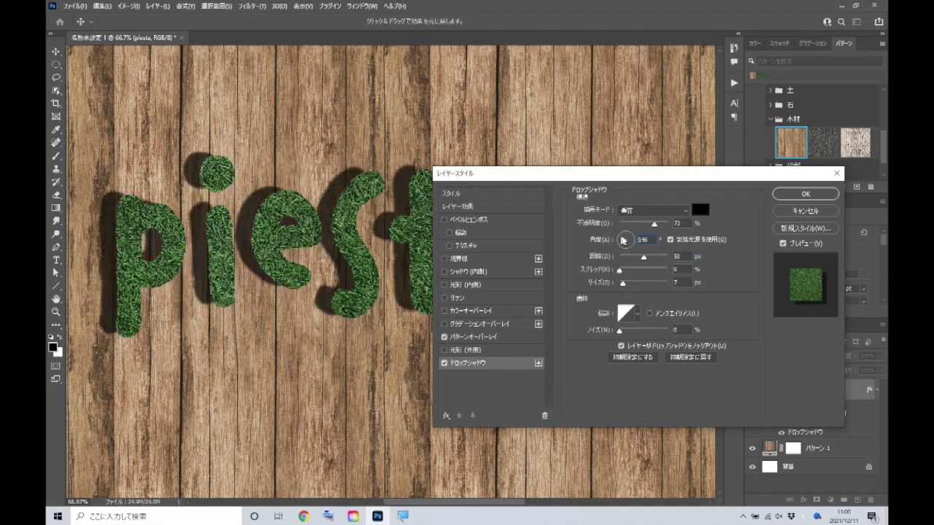
pyautogui.moveTo(654, 224); pyautogui.dragTo(639, 227)
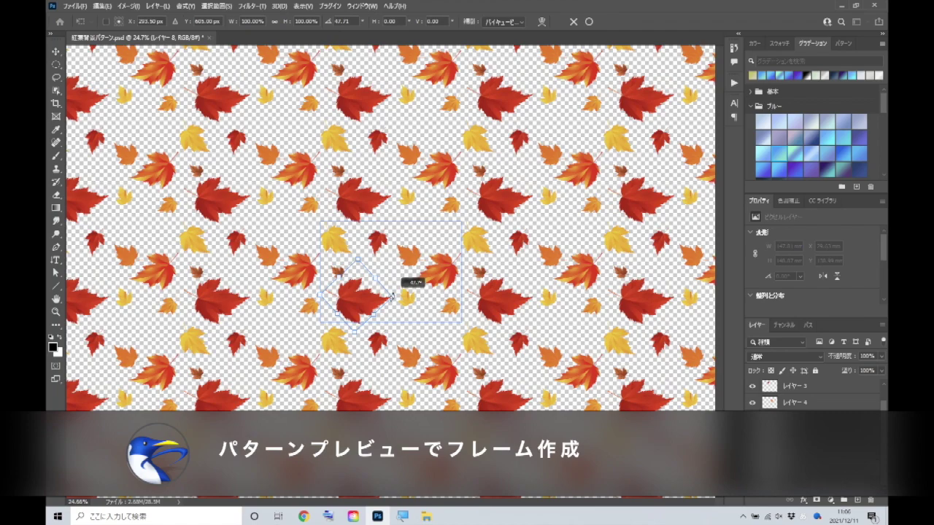
pyautogui.moveTo(392, 296)
pyautogui.mouseDown()
pyautogui.moveTo(372, 297)
pyautogui.moveTo(379, 271)
pyautogui.mouseUp()
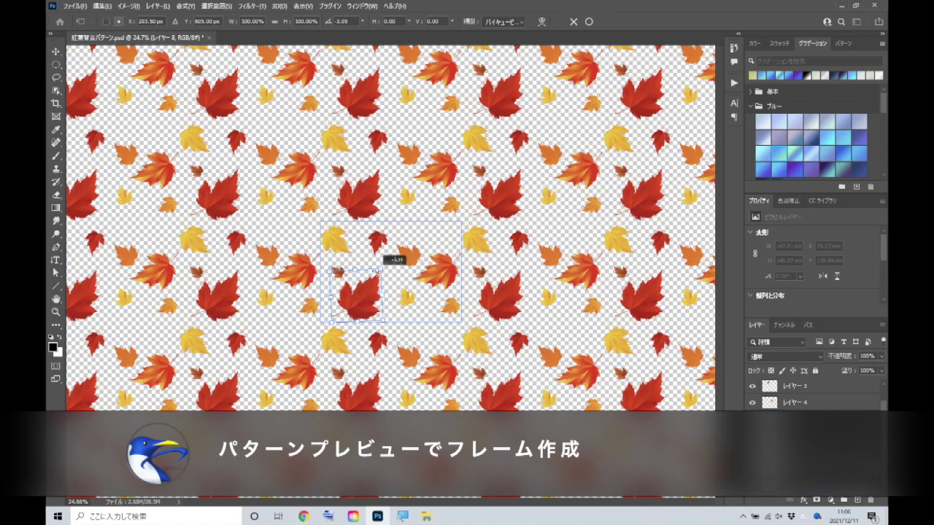
# Commit the red leaf's extra tilt and move two smaller leaves, including the orange one, within the tile.
pyautogui.moveTo(379, 272); pyautogui.dragTo(374, 276)
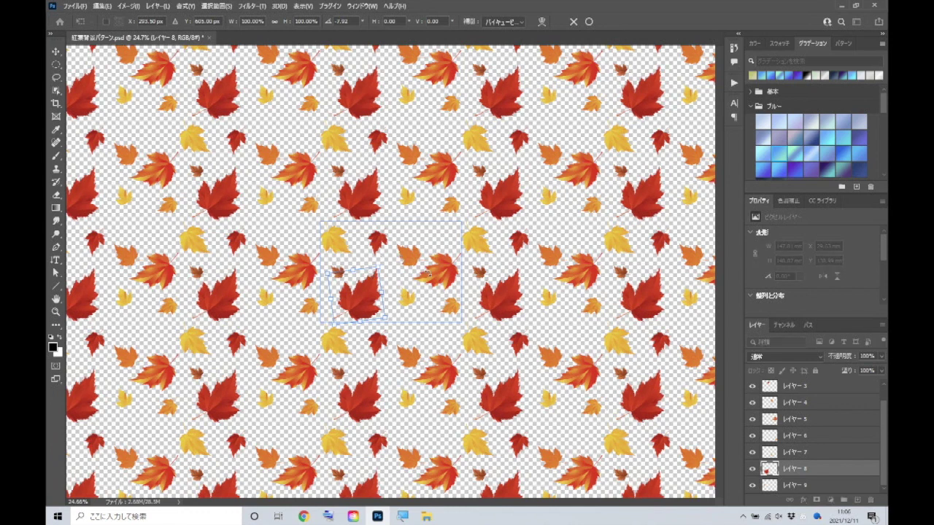
pyautogui.click(590, 22)
pyautogui.click(415, 263)
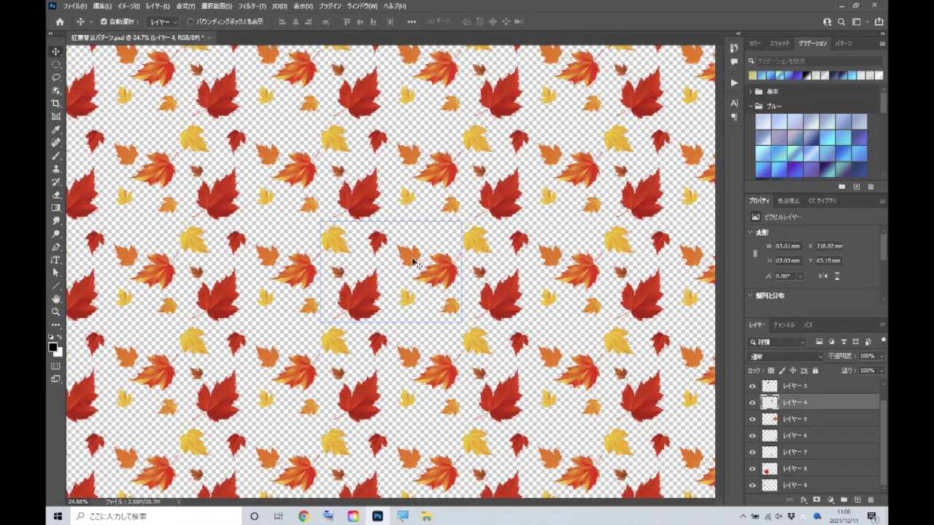
pyautogui.moveTo(412, 263)
pyautogui.mouseDown()
pyautogui.moveTo(439, 269)
pyautogui.moveTo(423, 267)
pyautogui.mouseUp()
pyautogui.click(450, 308)
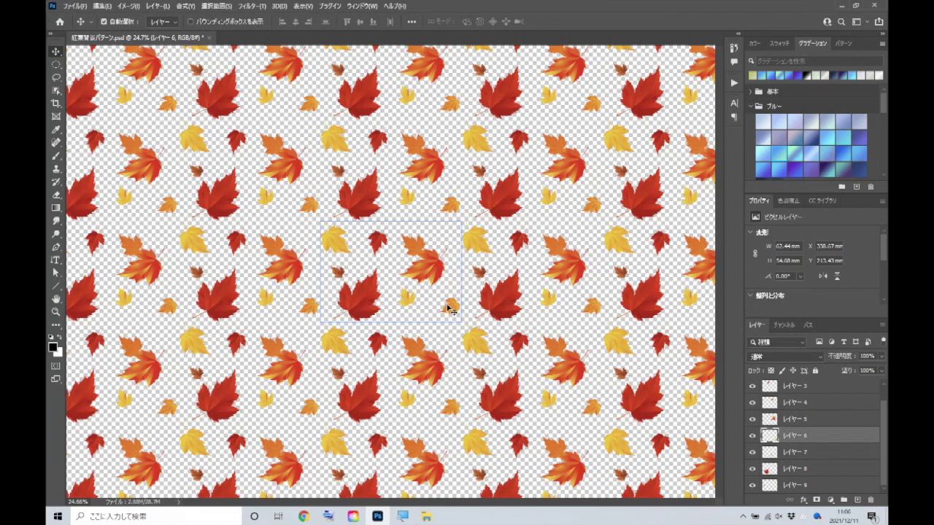
pyautogui.moveTo(451, 312); pyautogui.dragTo(440, 314)
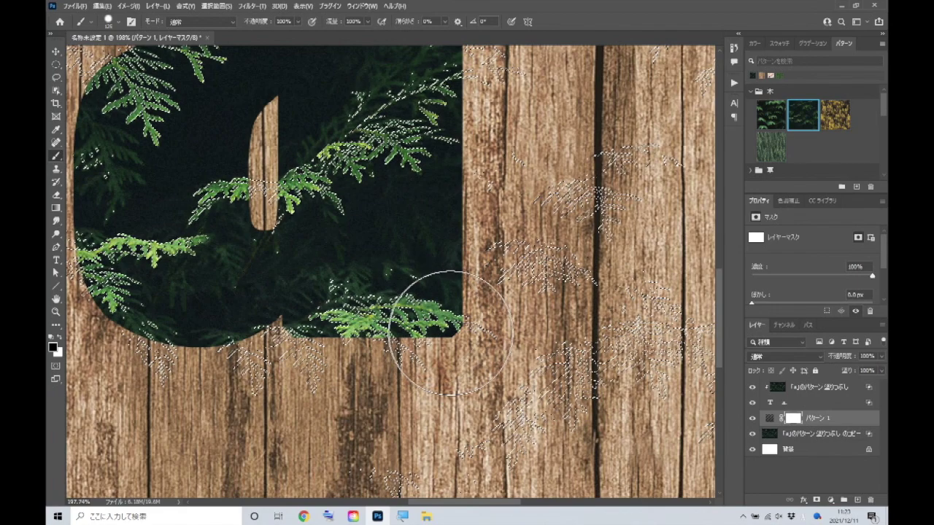
# Paint leaves past the 'a' with a smaller brush, then map the wood texture onto a perpendicular Vanishing Point face.
pyautogui.press('[')
pyautogui.press('[')
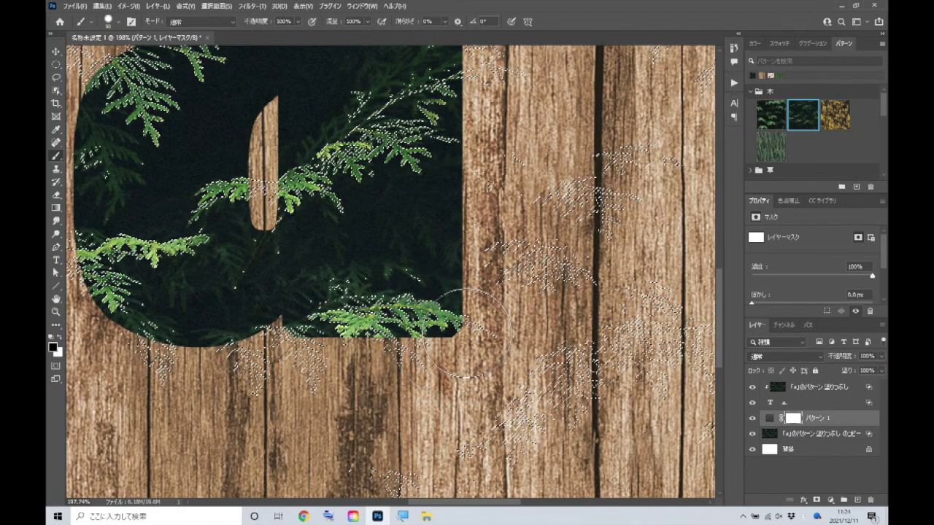
pyautogui.moveTo(467, 333); pyautogui.dragTo(395, 350)
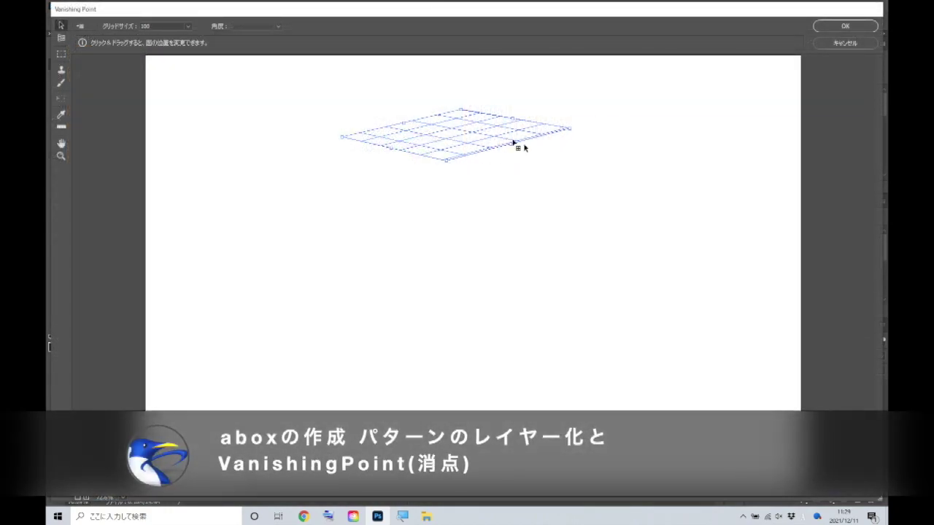
pyautogui.press('alt')
pyautogui.moveTo(510, 145); pyautogui.dragTo(515, 290)
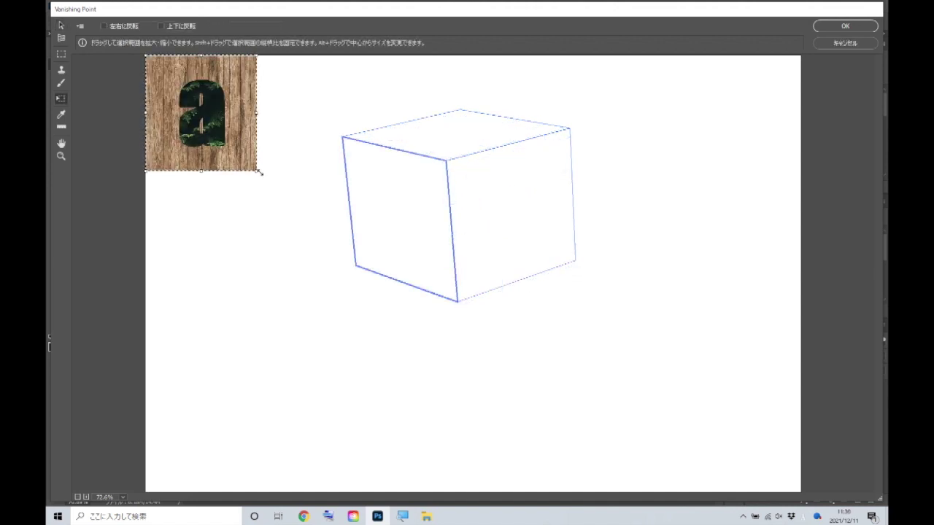
pyautogui.moveTo(200, 115)
pyautogui.mouseDown()
pyautogui.moveTo(355, 219)
pyautogui.moveTo(419, 237)
pyautogui.moveTo(433, 281)
pyautogui.moveTo(431, 273)
pyautogui.mouseUp()
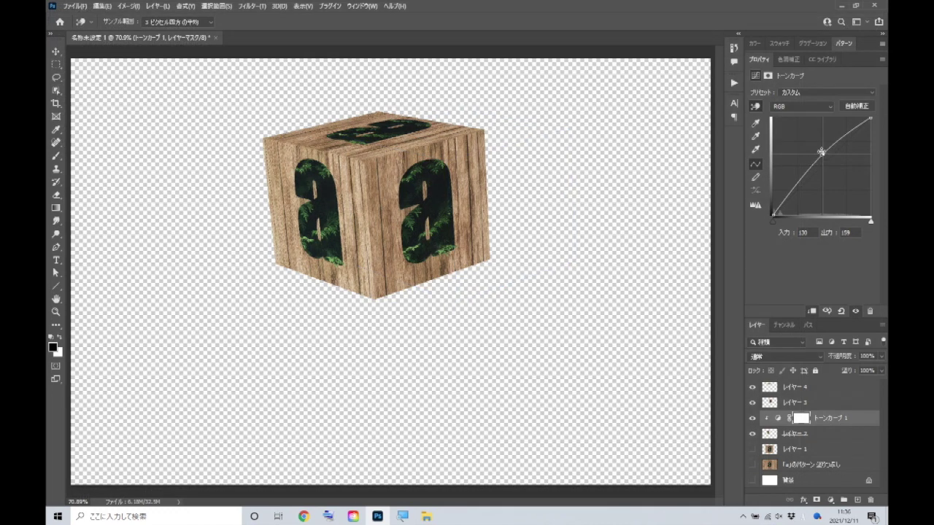
# Brighten the left face with Curves 1, then brighten the top face with a Curves layer clipped to Layer 4.
pyautogui.moveTo(823, 154); pyautogui.dragTo(822, 146)
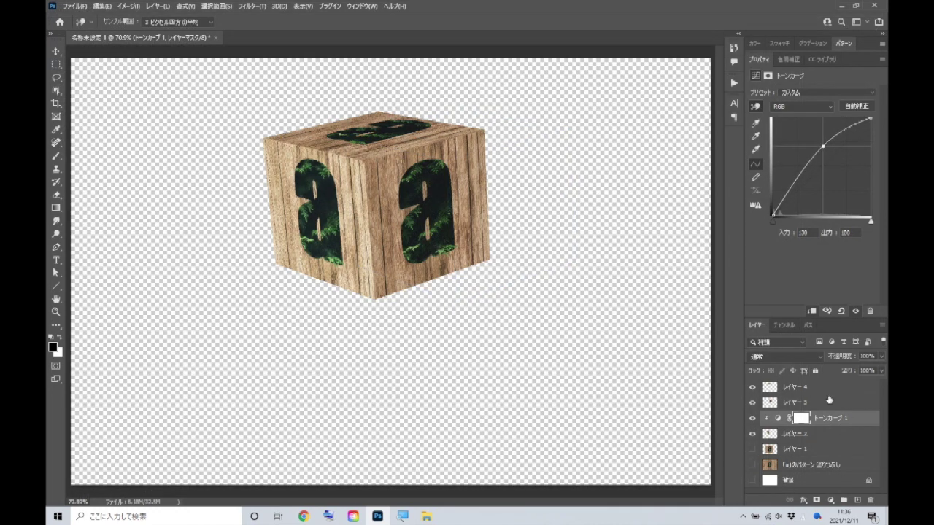
pyautogui.click(828, 386)
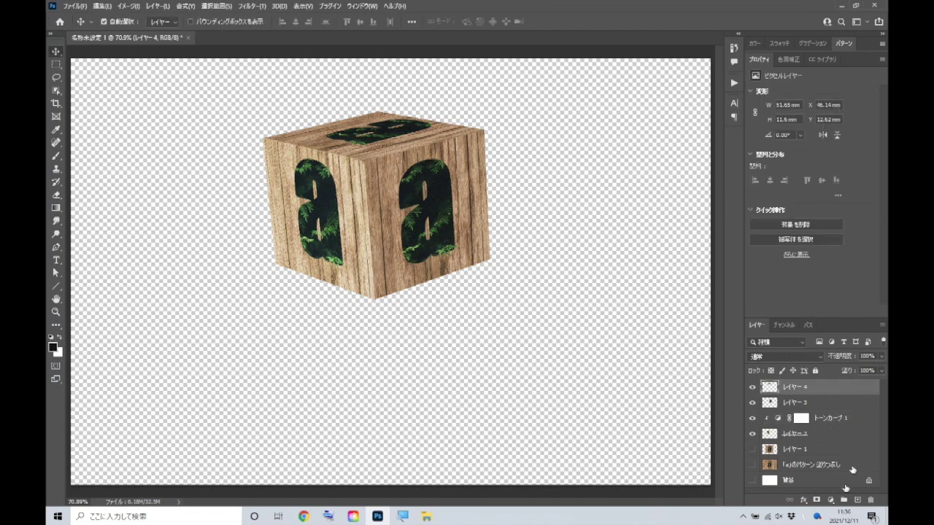
pyautogui.click(831, 500)
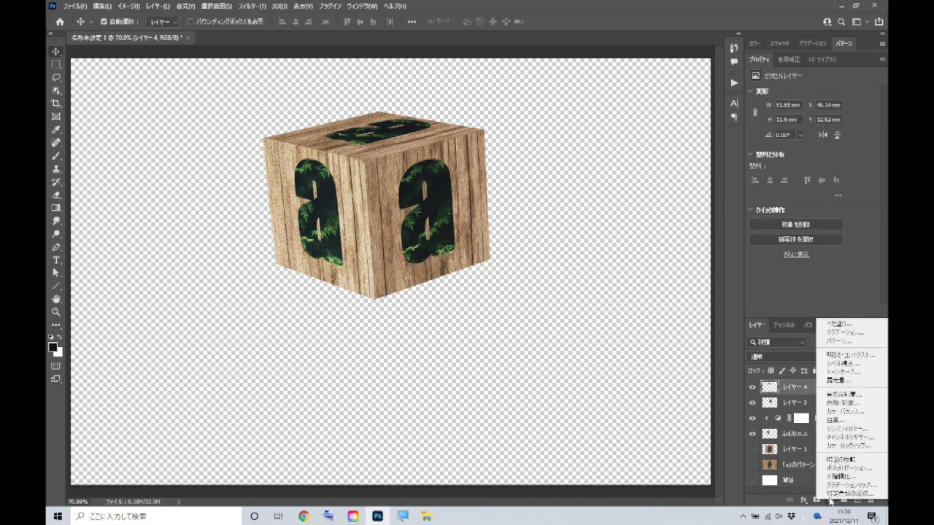
pyautogui.click(851, 373)
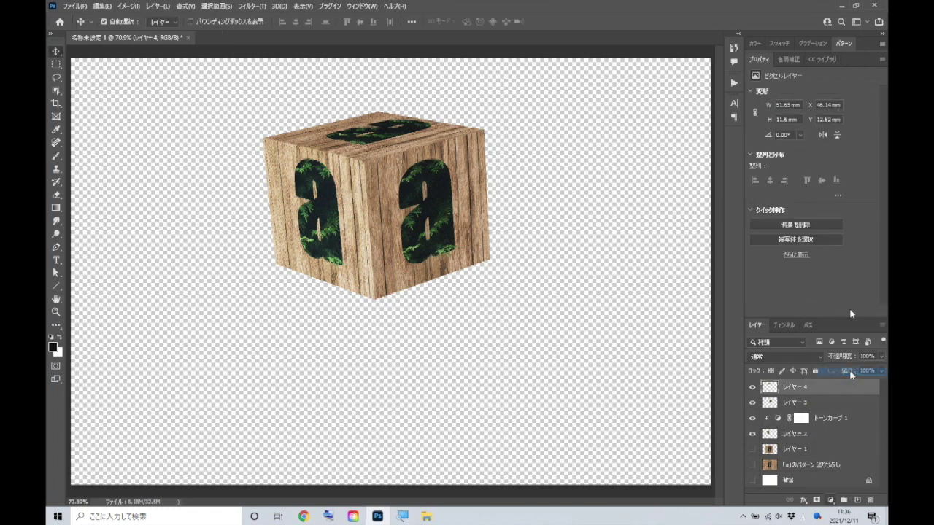
pyautogui.click(812, 312)
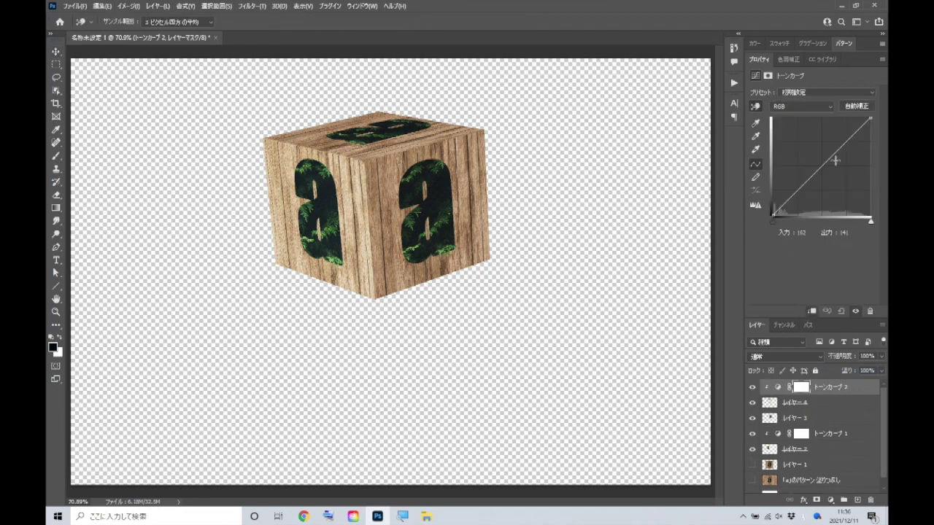
pyautogui.moveTo(821, 165); pyautogui.dragTo(820, 158)
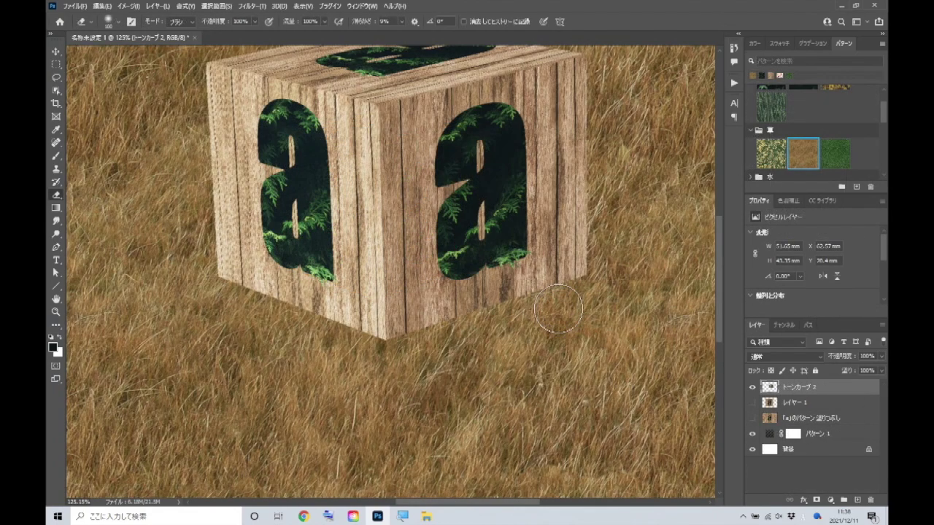
# Erase along the cube's lower edge with a soft grass brush so dry grass overlaps its base.
pyautogui.moveTo(503, 325); pyautogui.dragTo(397, 360)
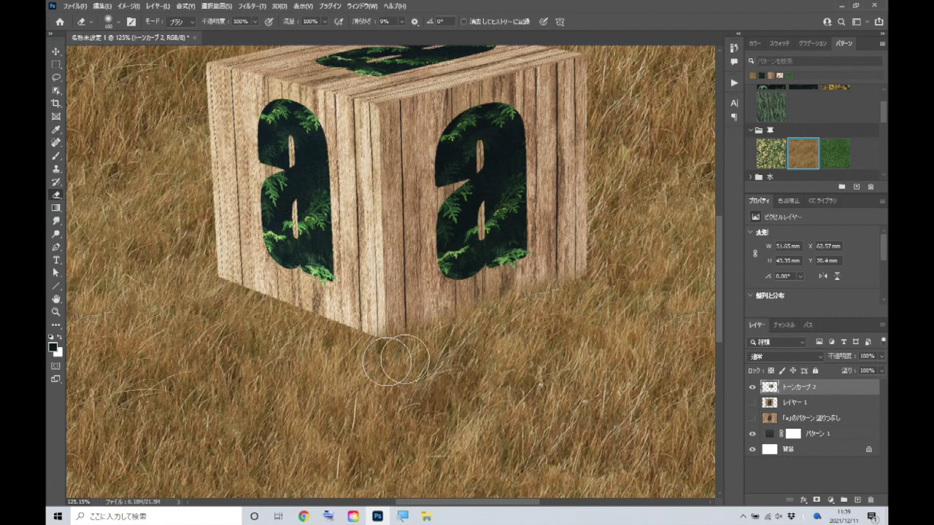